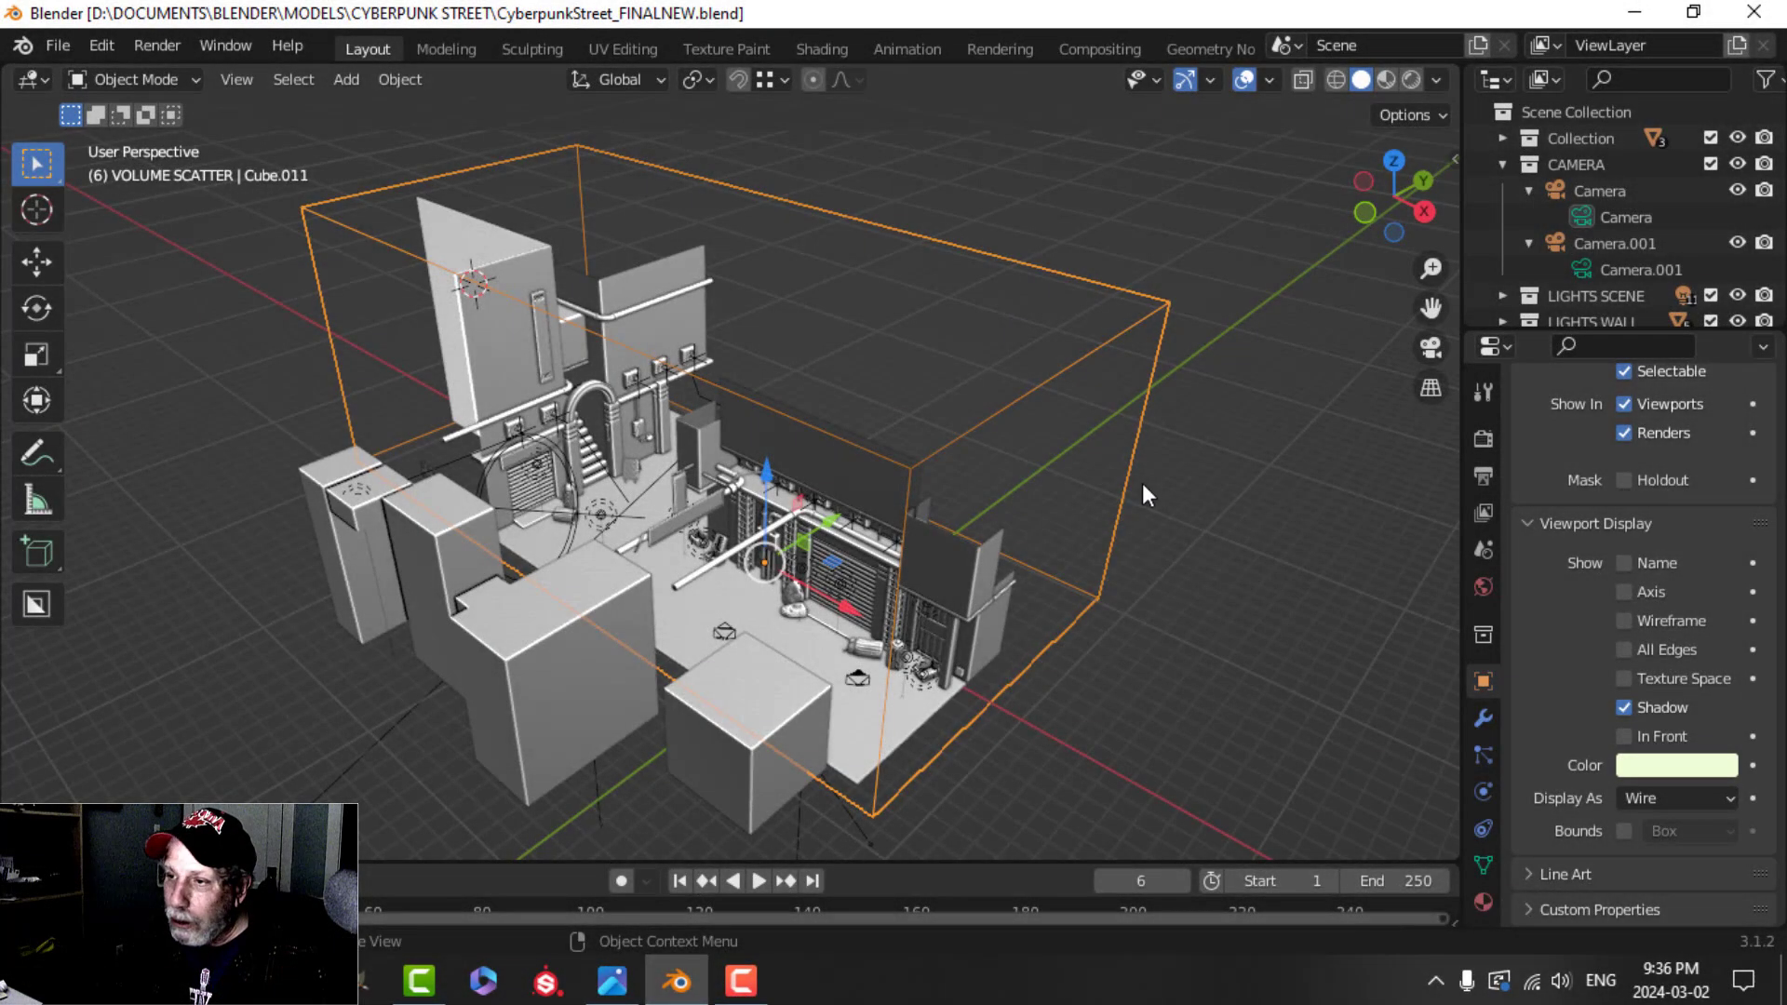
- Orbit and zoom around the street scene to show it inside the fog volume box
middle_drag(1142, 483, 938, 508)
mouse_move(514, 518)
shift+middle_down()
mouse_move(547, 505)
mouse_move(477, 454)
mouse_move(758, 387)
mouse_move(547, 463)
mouse_move(536, 497)
shift+middle_up()
scroll(549, 462, up, 6)
scroll(581, 439, down, 3)
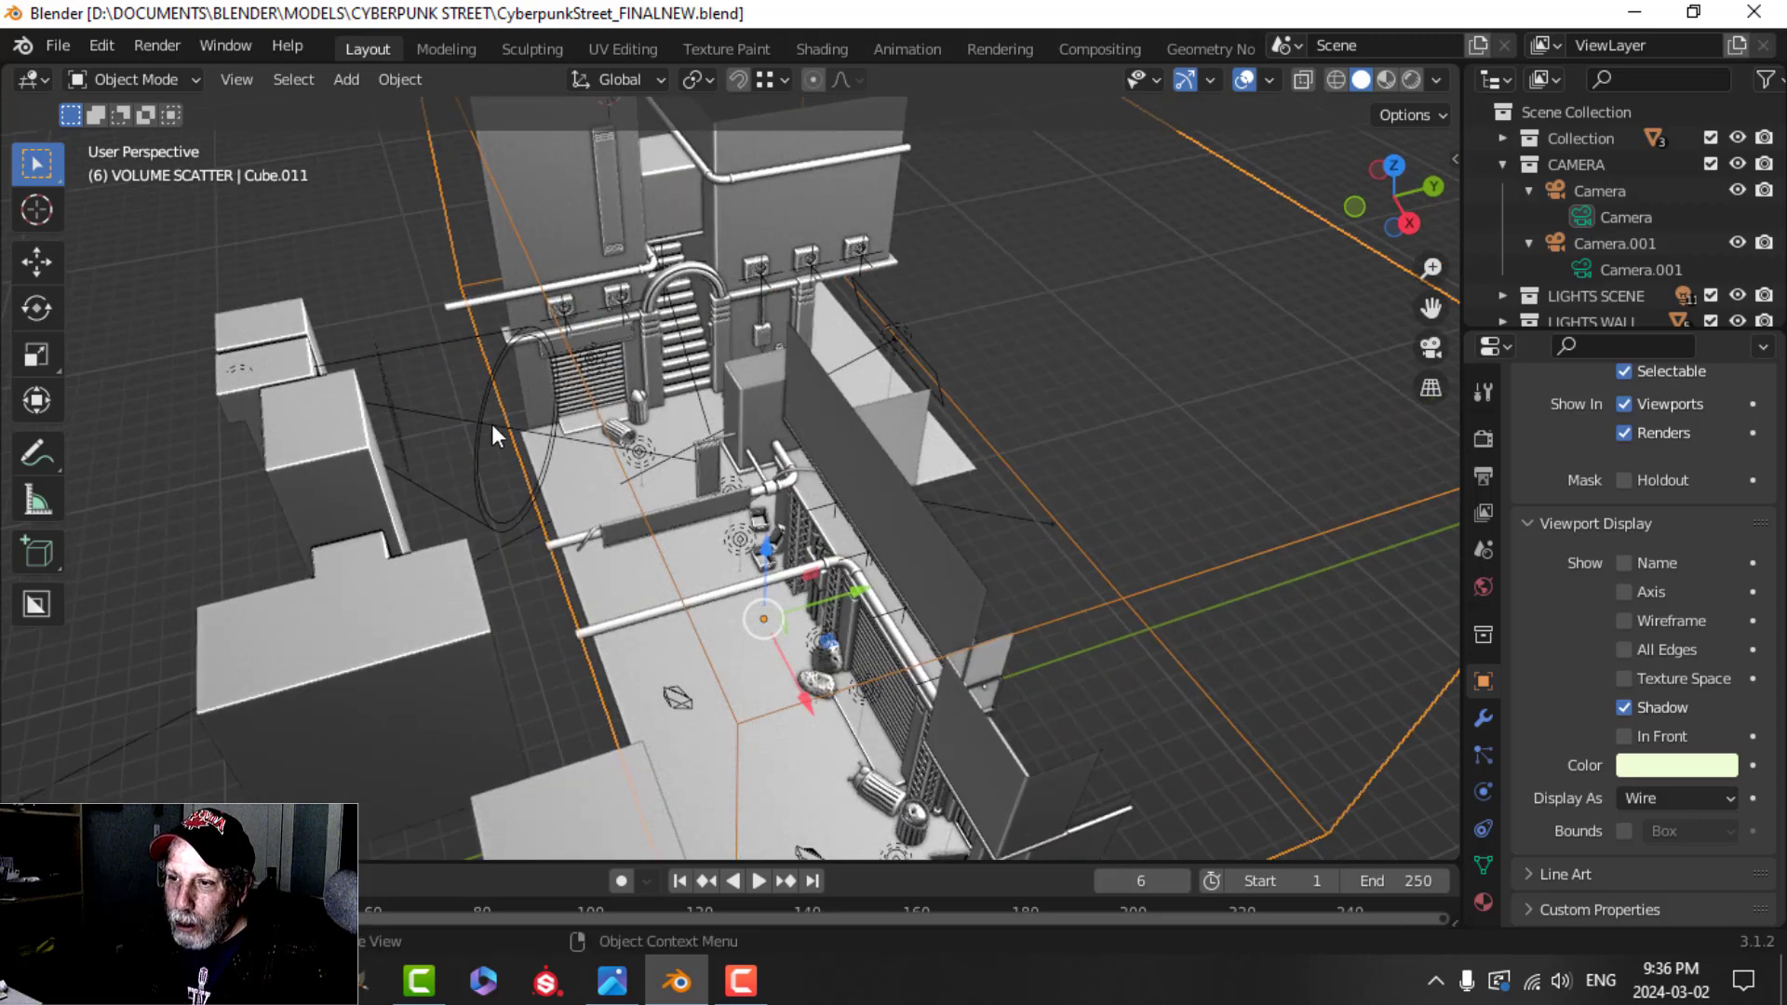
middle_drag(489, 420, 813, 463)
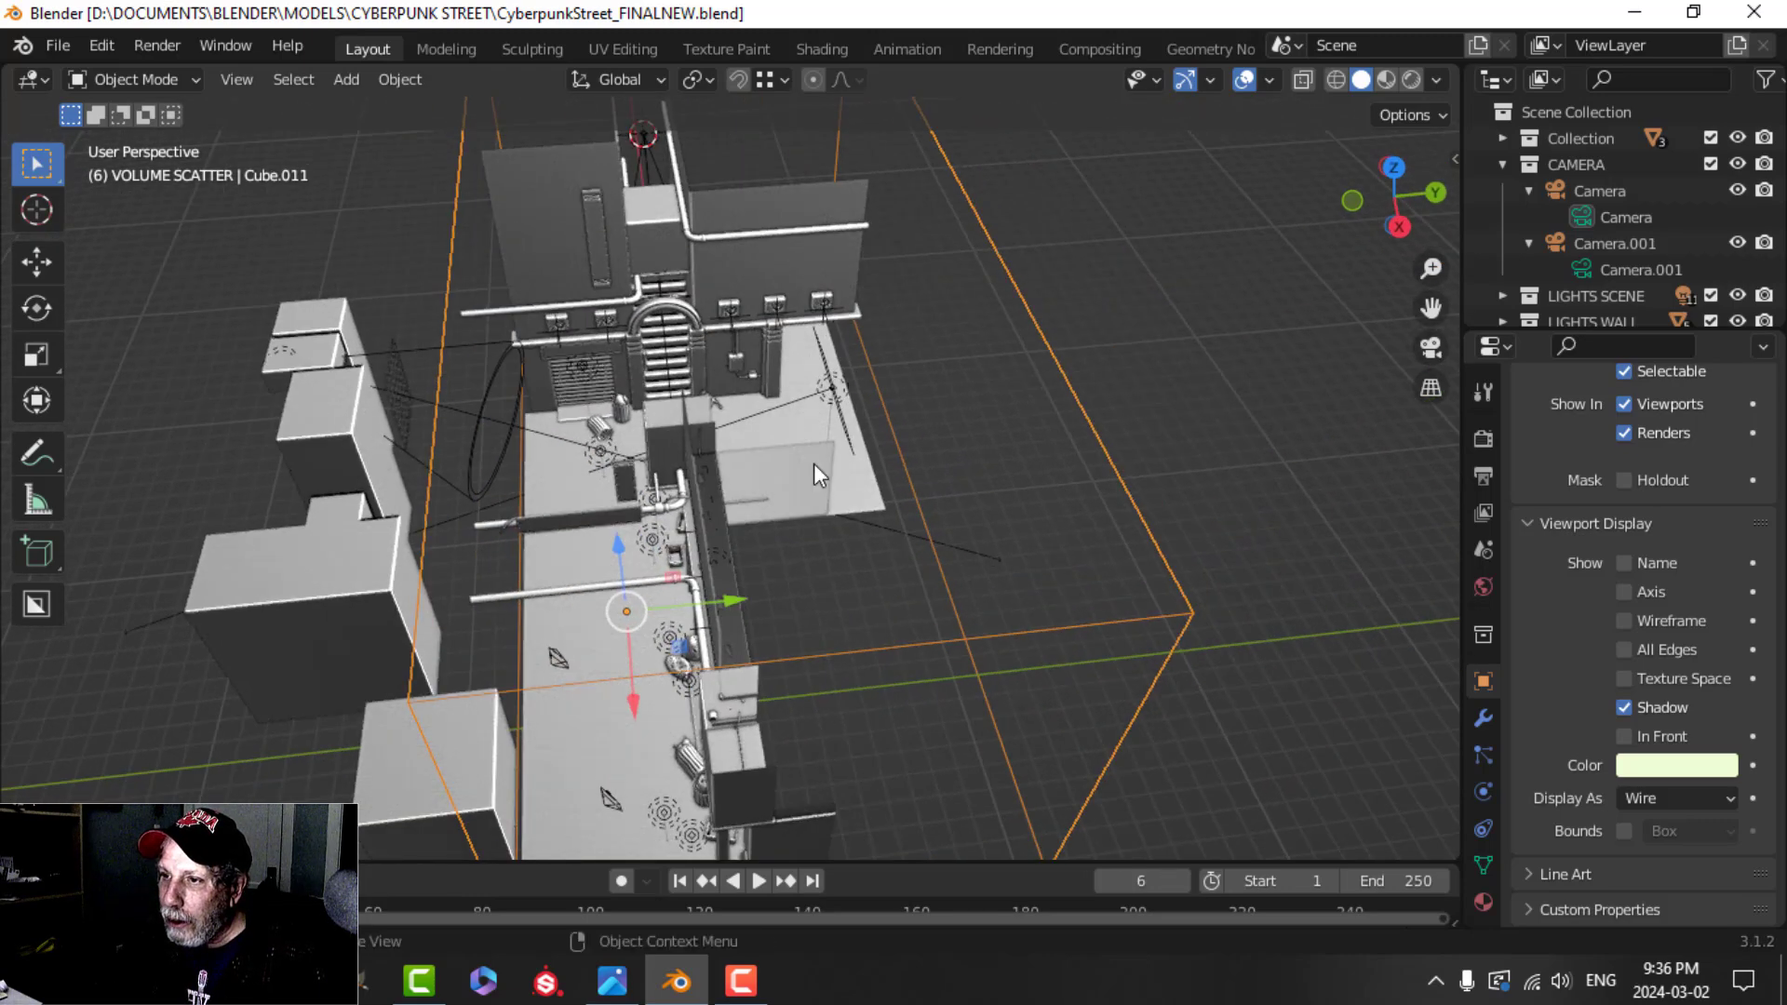
scroll(763, 547, up, 5)
middle_drag(763, 547, 695, 427)
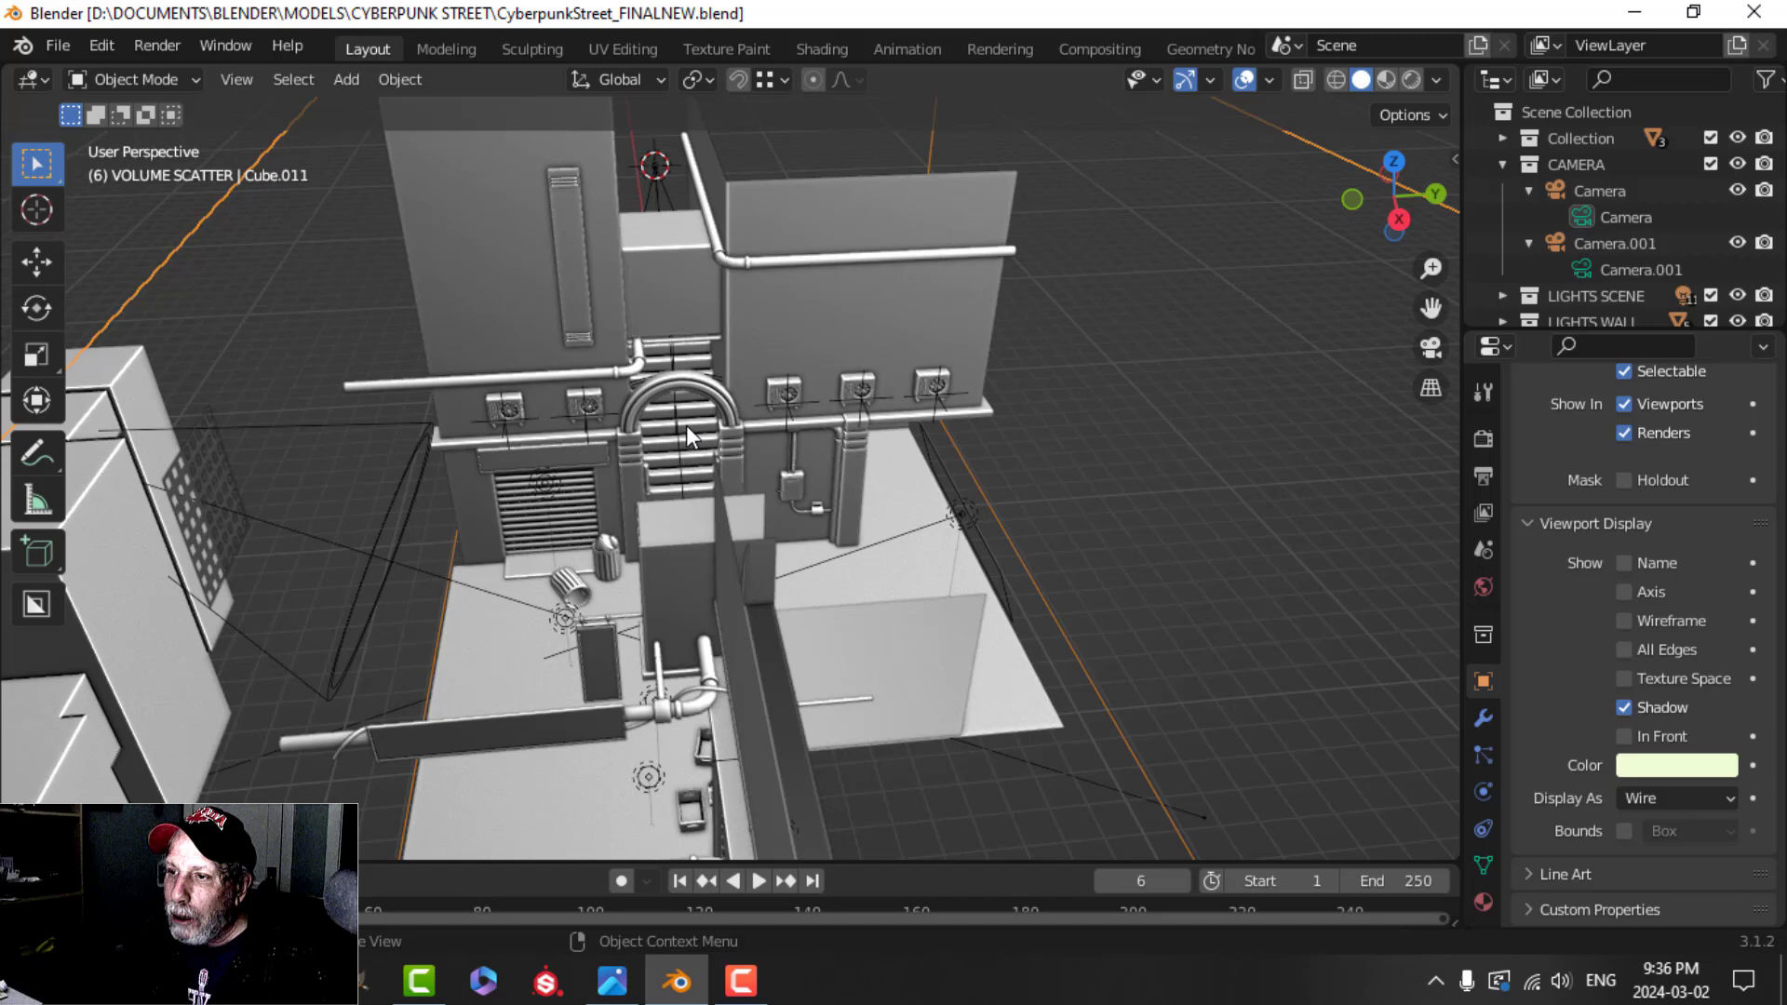
scroll(684, 426, down, 3)
middle_drag(737, 489, 841, 428)
scroll(869, 450, down, 2)
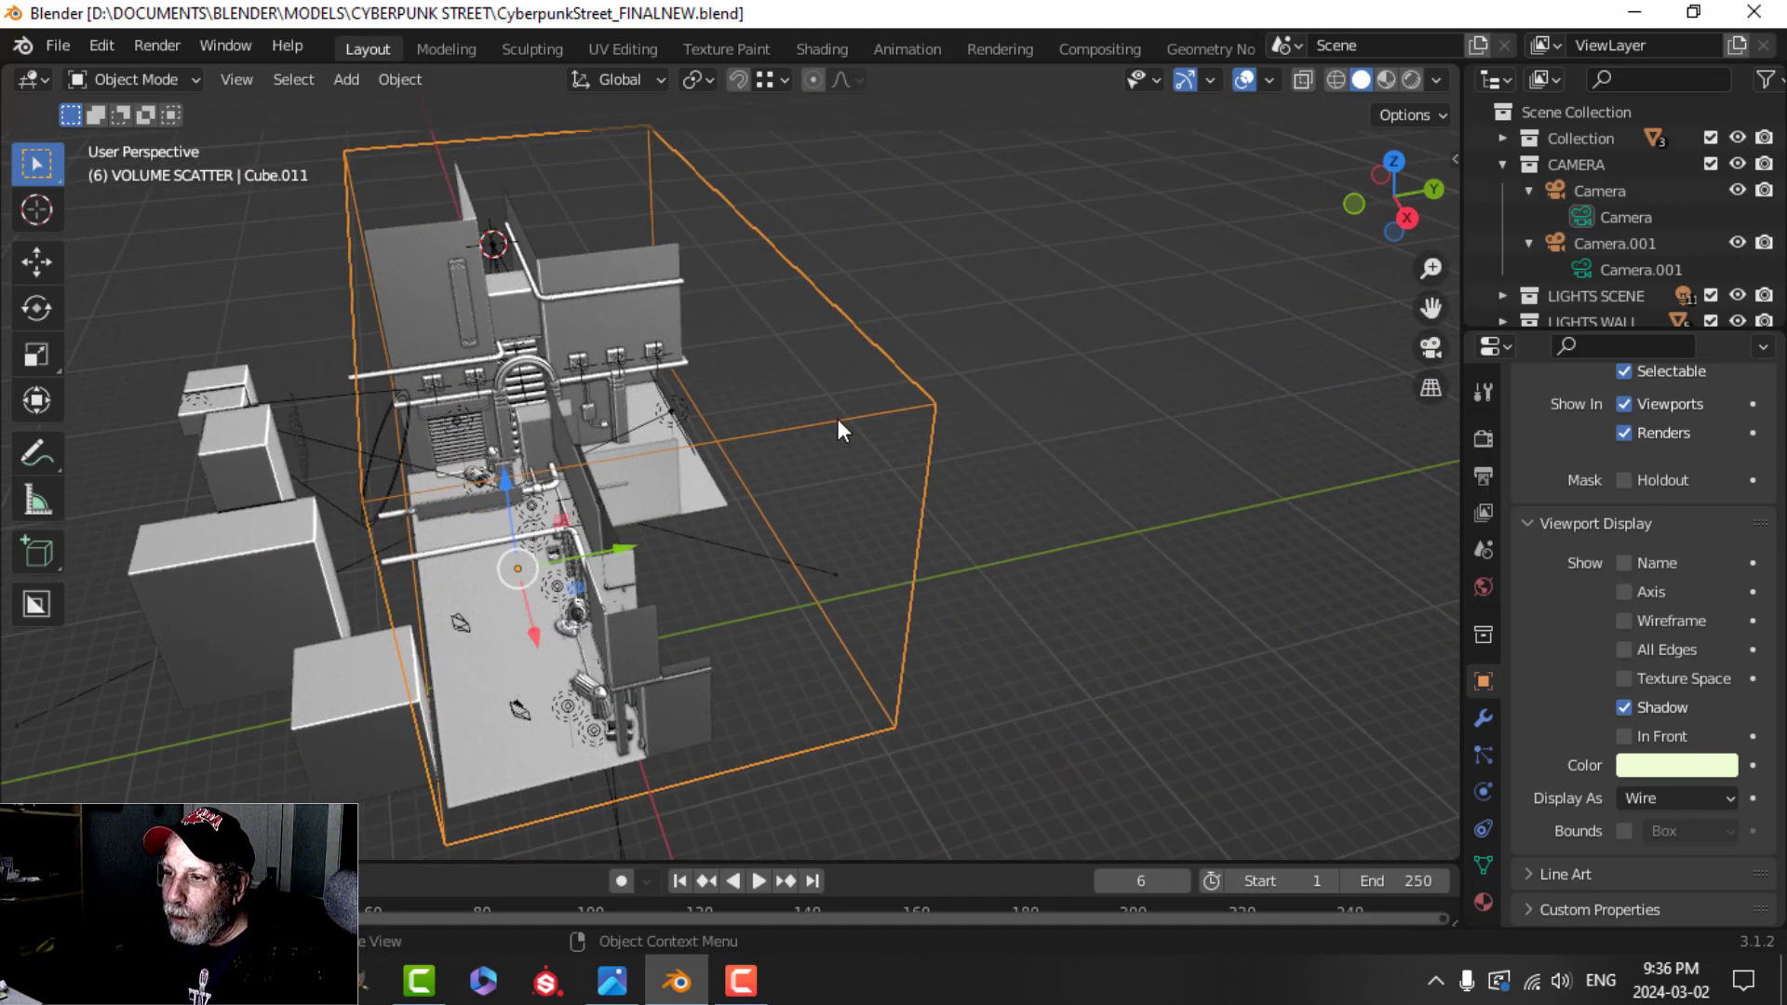
middle_drag(971, 439, 919, 438)
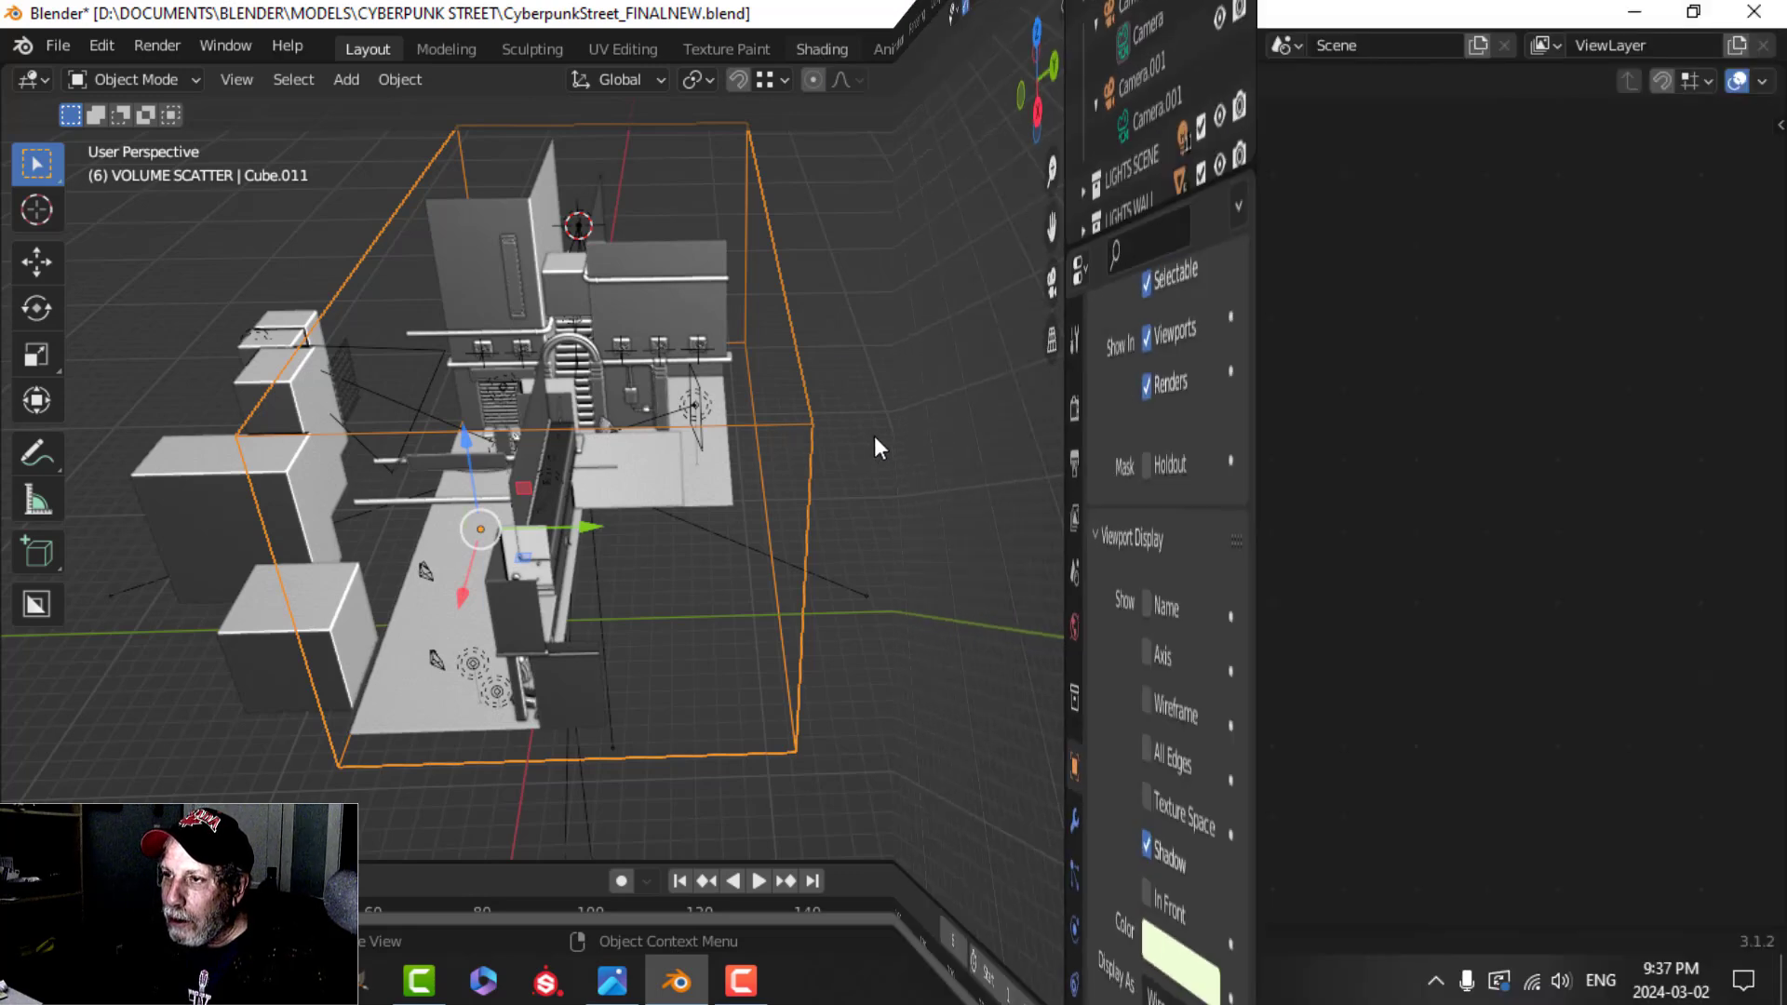
- Zoom and pan the VolumeScatter node tree across the Mapping, Noise Texture, ColorRamp and Principled Volume nodes
scroll(1057, 742, up, 5)
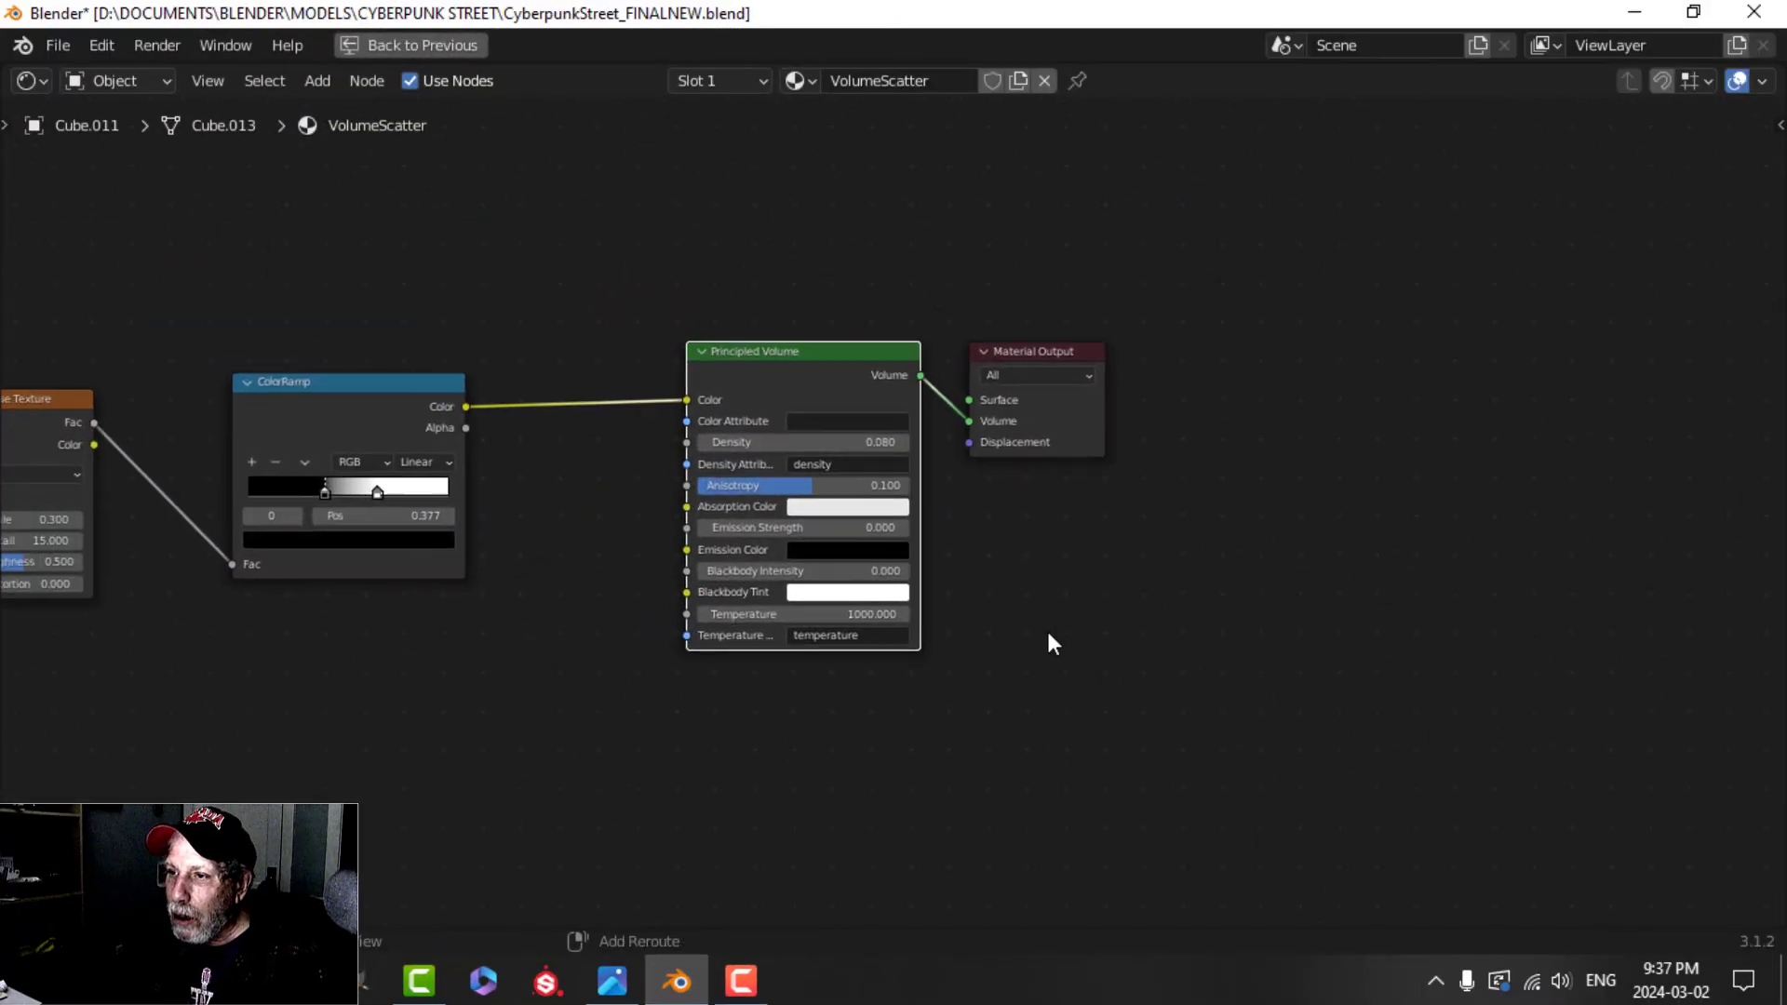
scroll(766, 277, up, 1)
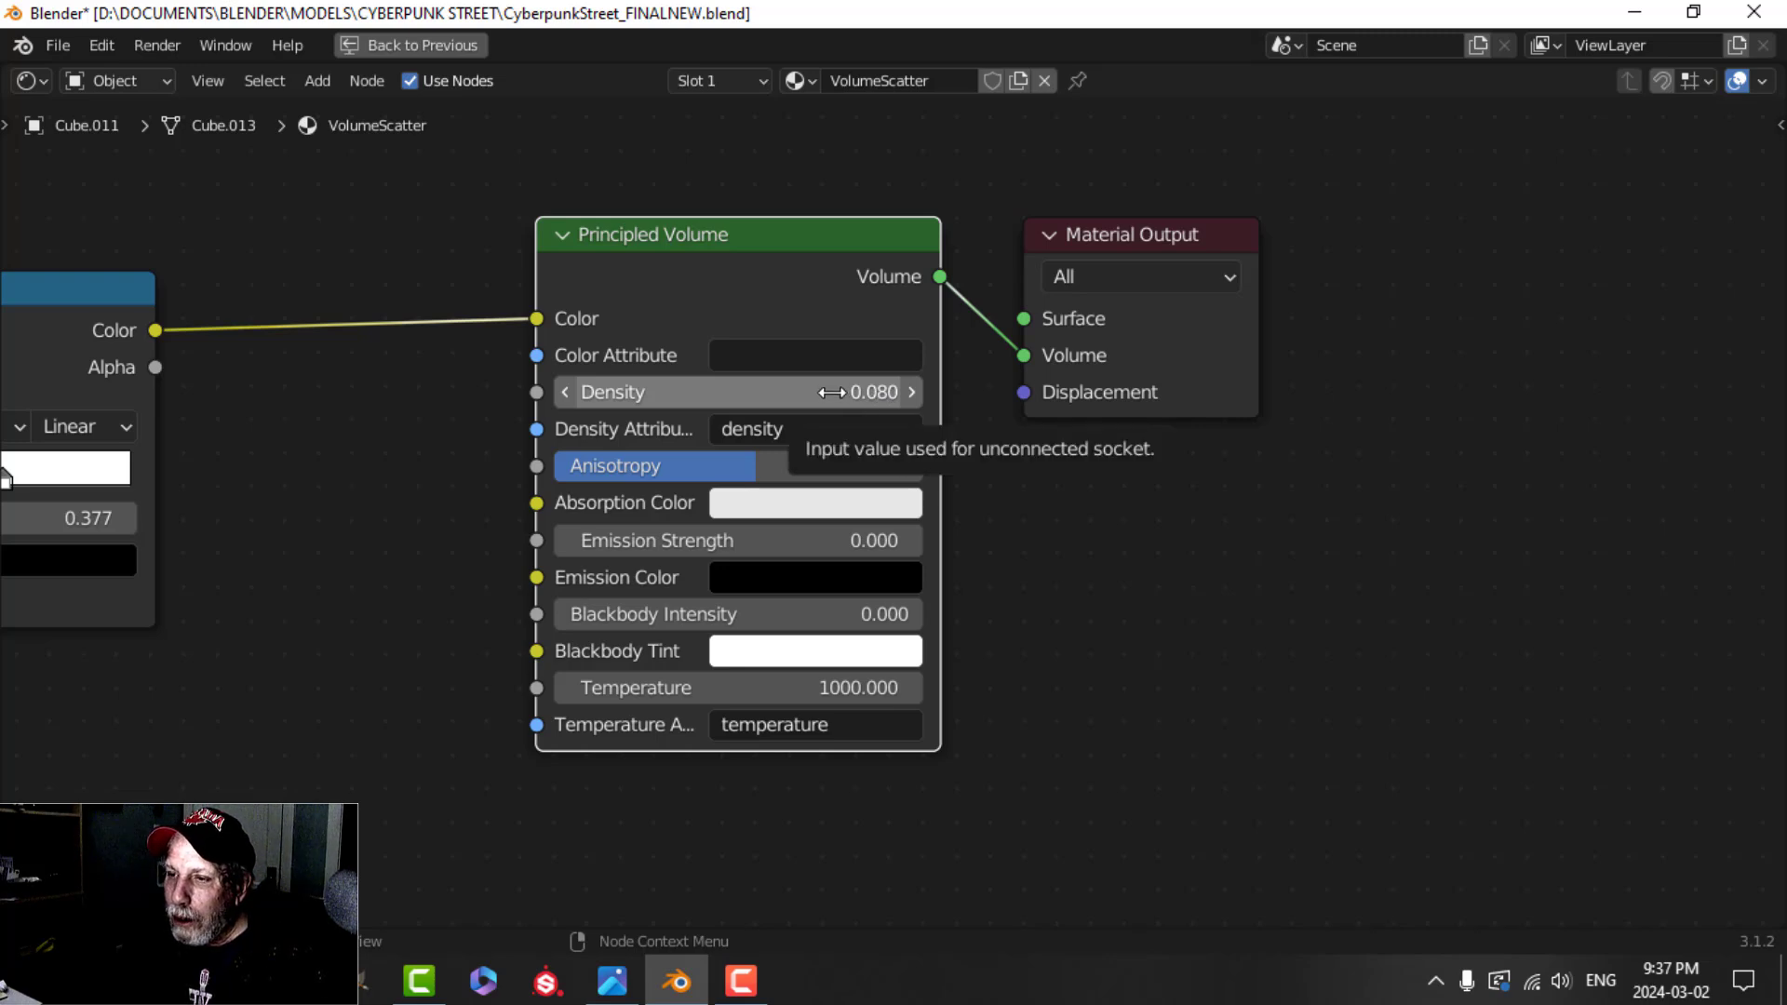
scroll(1023, 521, down, 2)
middle_drag(471, 521, 809, 494)
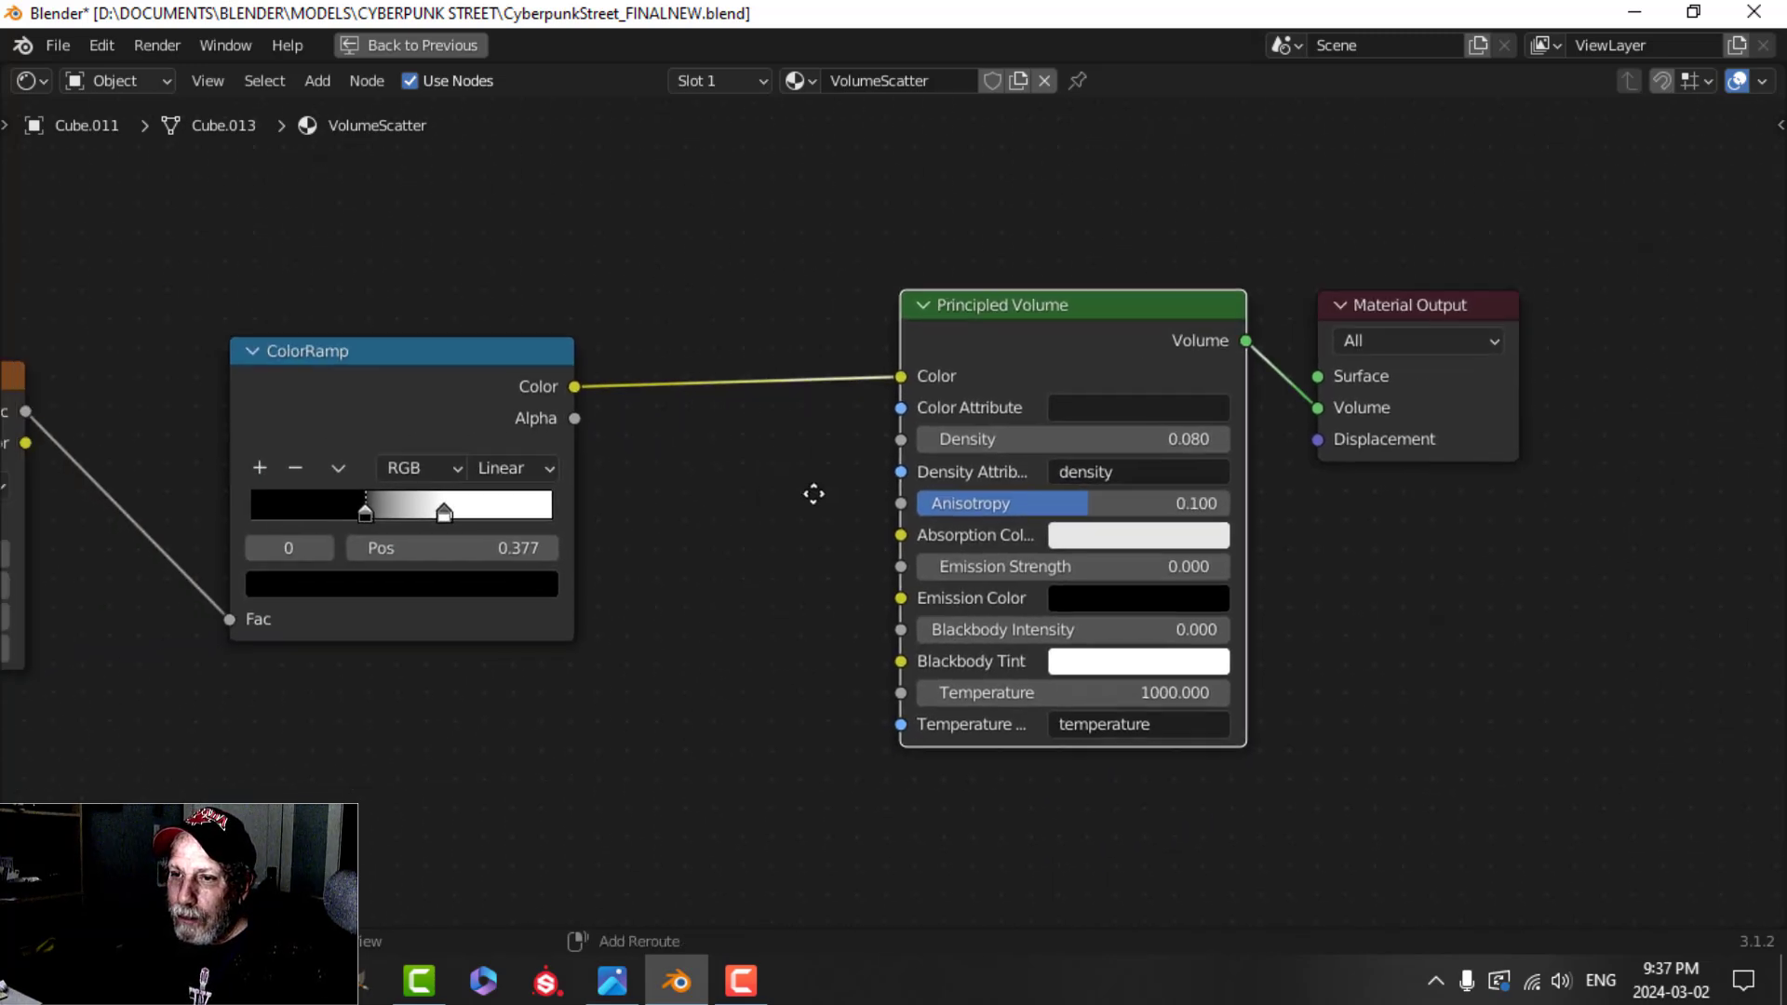
scroll(338, 567, down, 1)
middle_drag(339, 567, 595, 502)
scroll(596, 493, up, 1)
scroll(608, 490, down, 2)
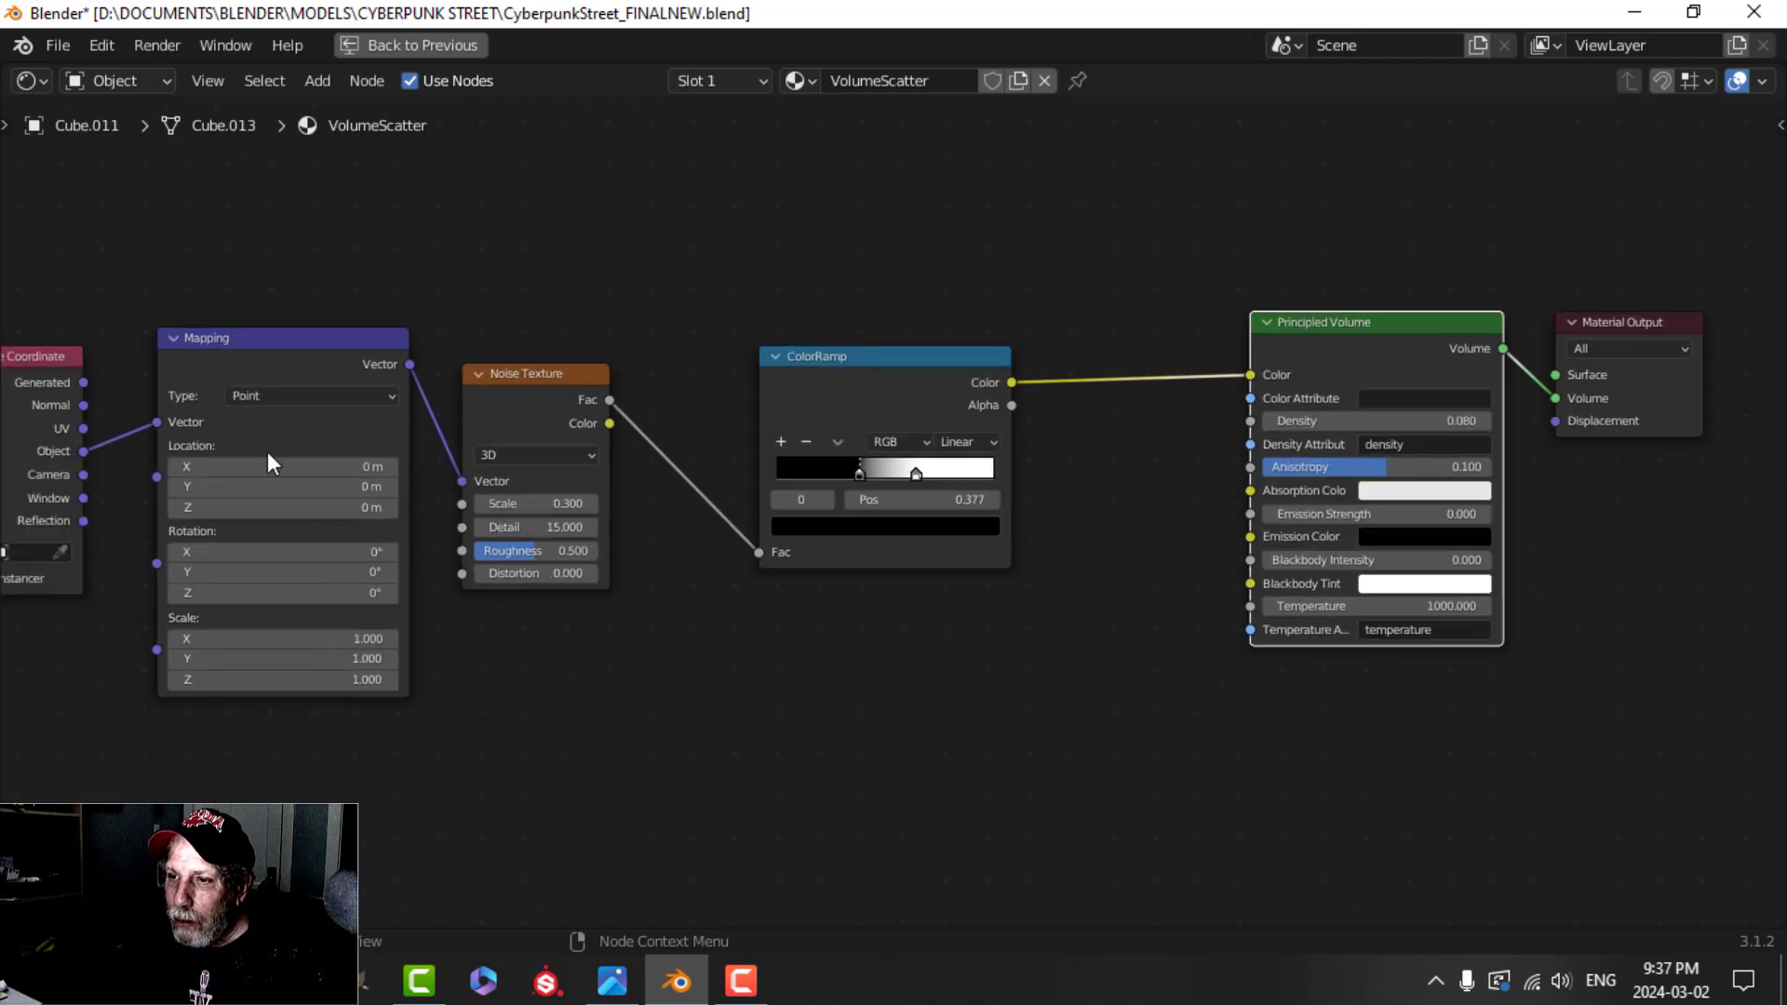
scroll(675, 577, up, 1)
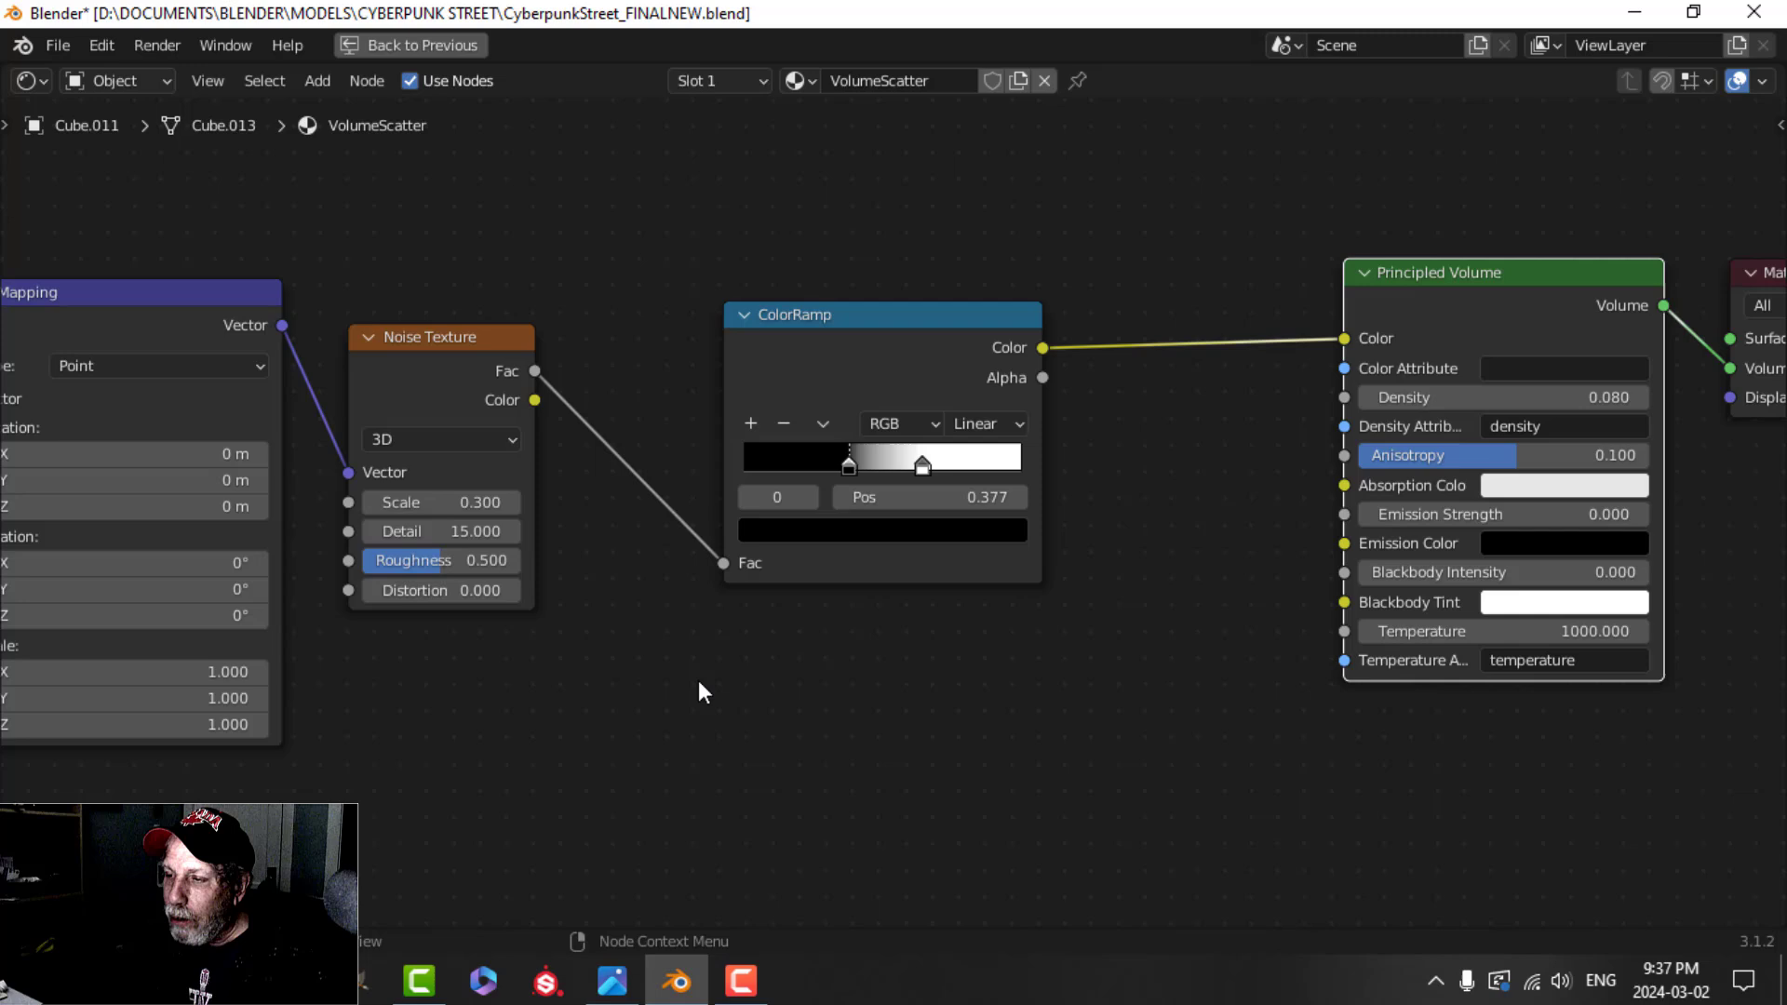
scroll(1115, 591, down, 1)
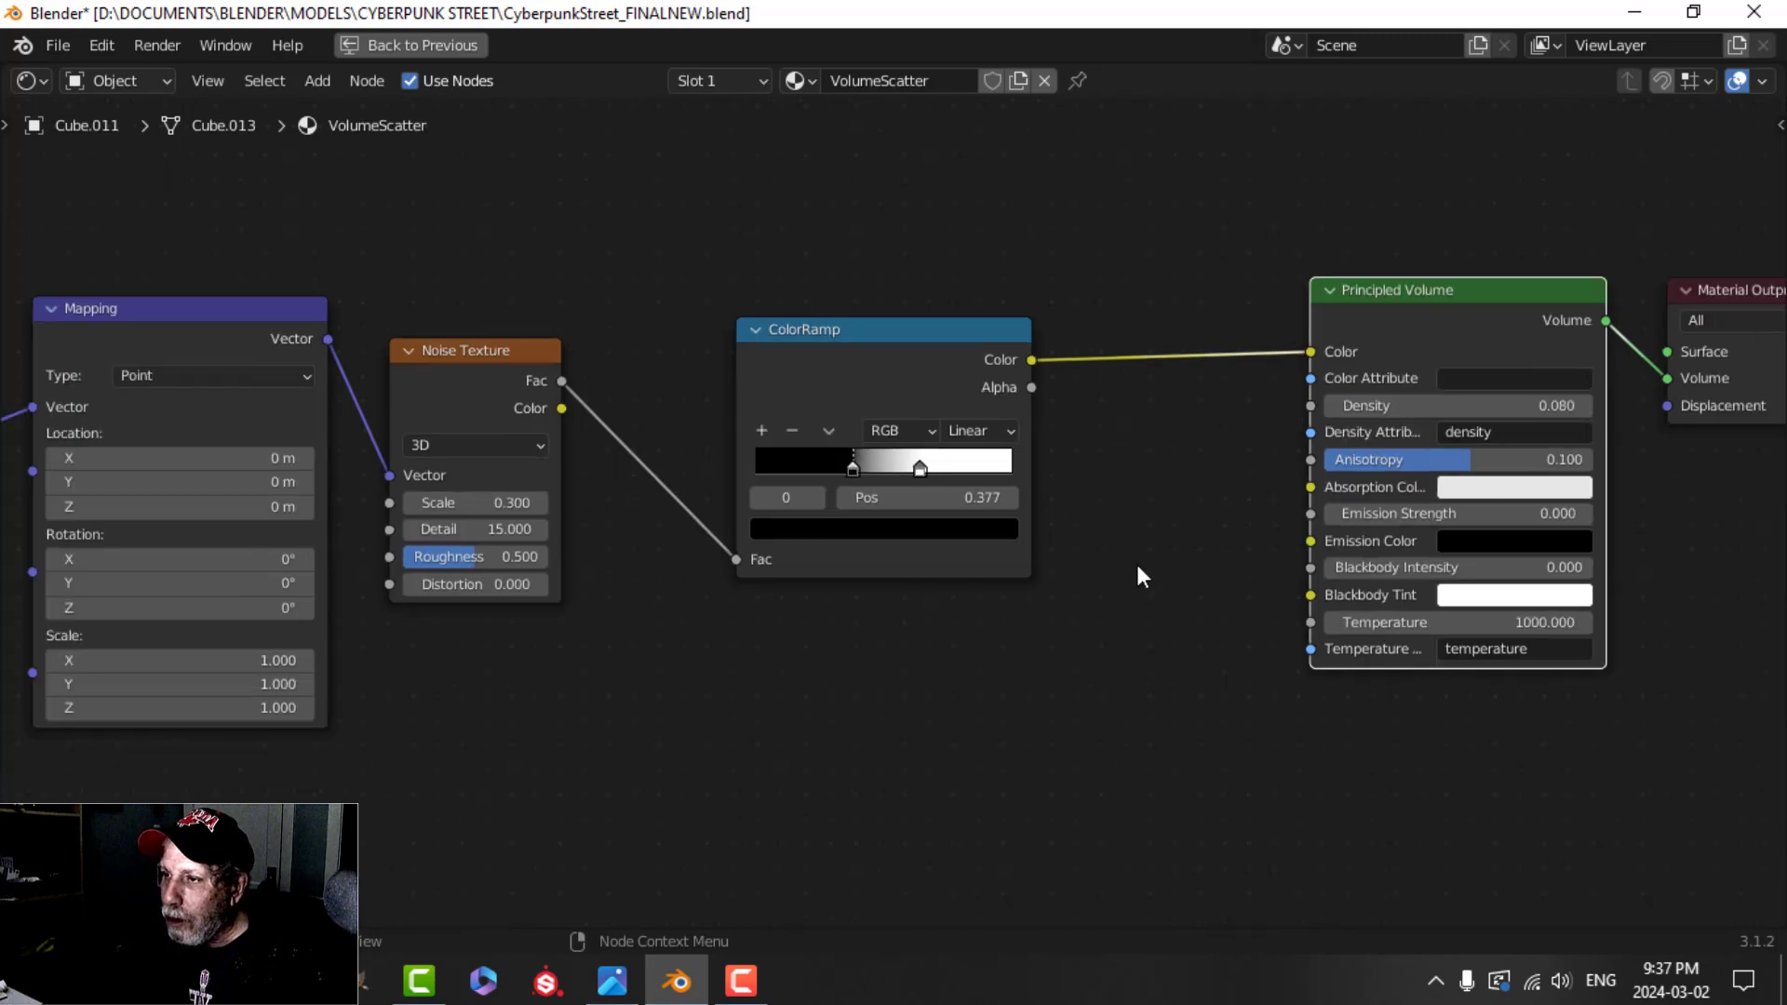
scroll(1135, 550, down, 1)
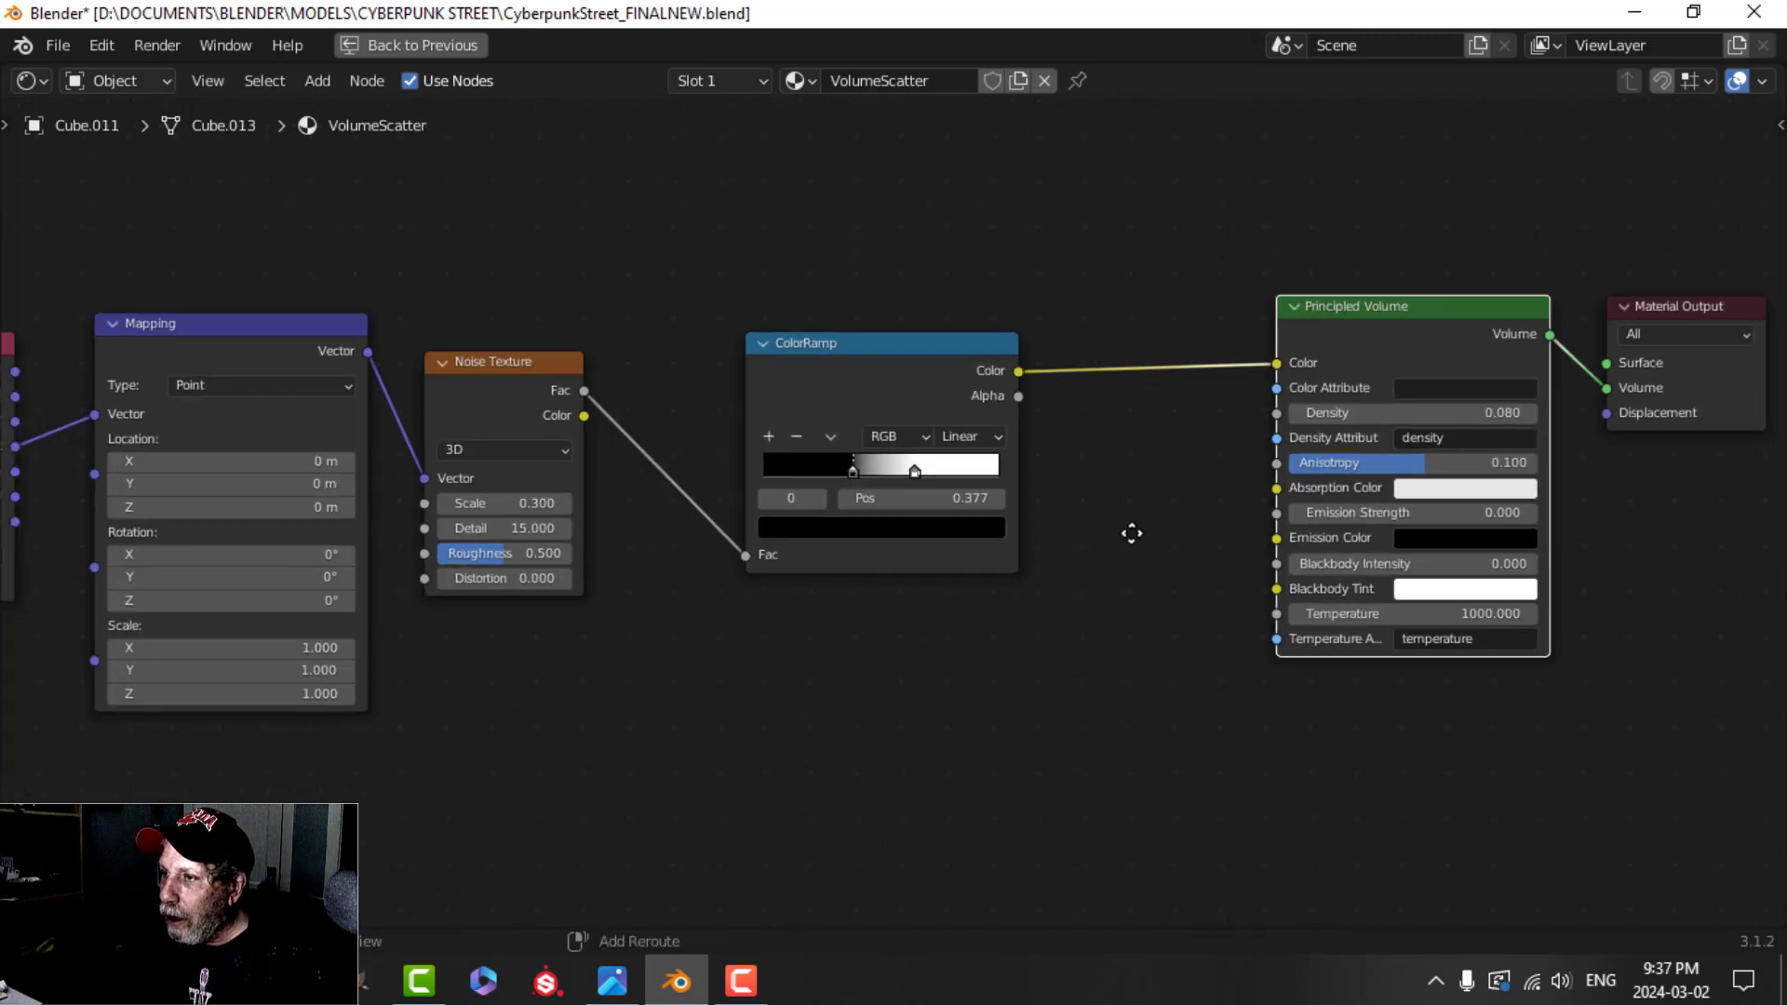
middle_drag(1128, 530, 989, 546)
- Restore the Shading workspace and orbit the street view to a level look at the back wall lamps
click(443, 44)
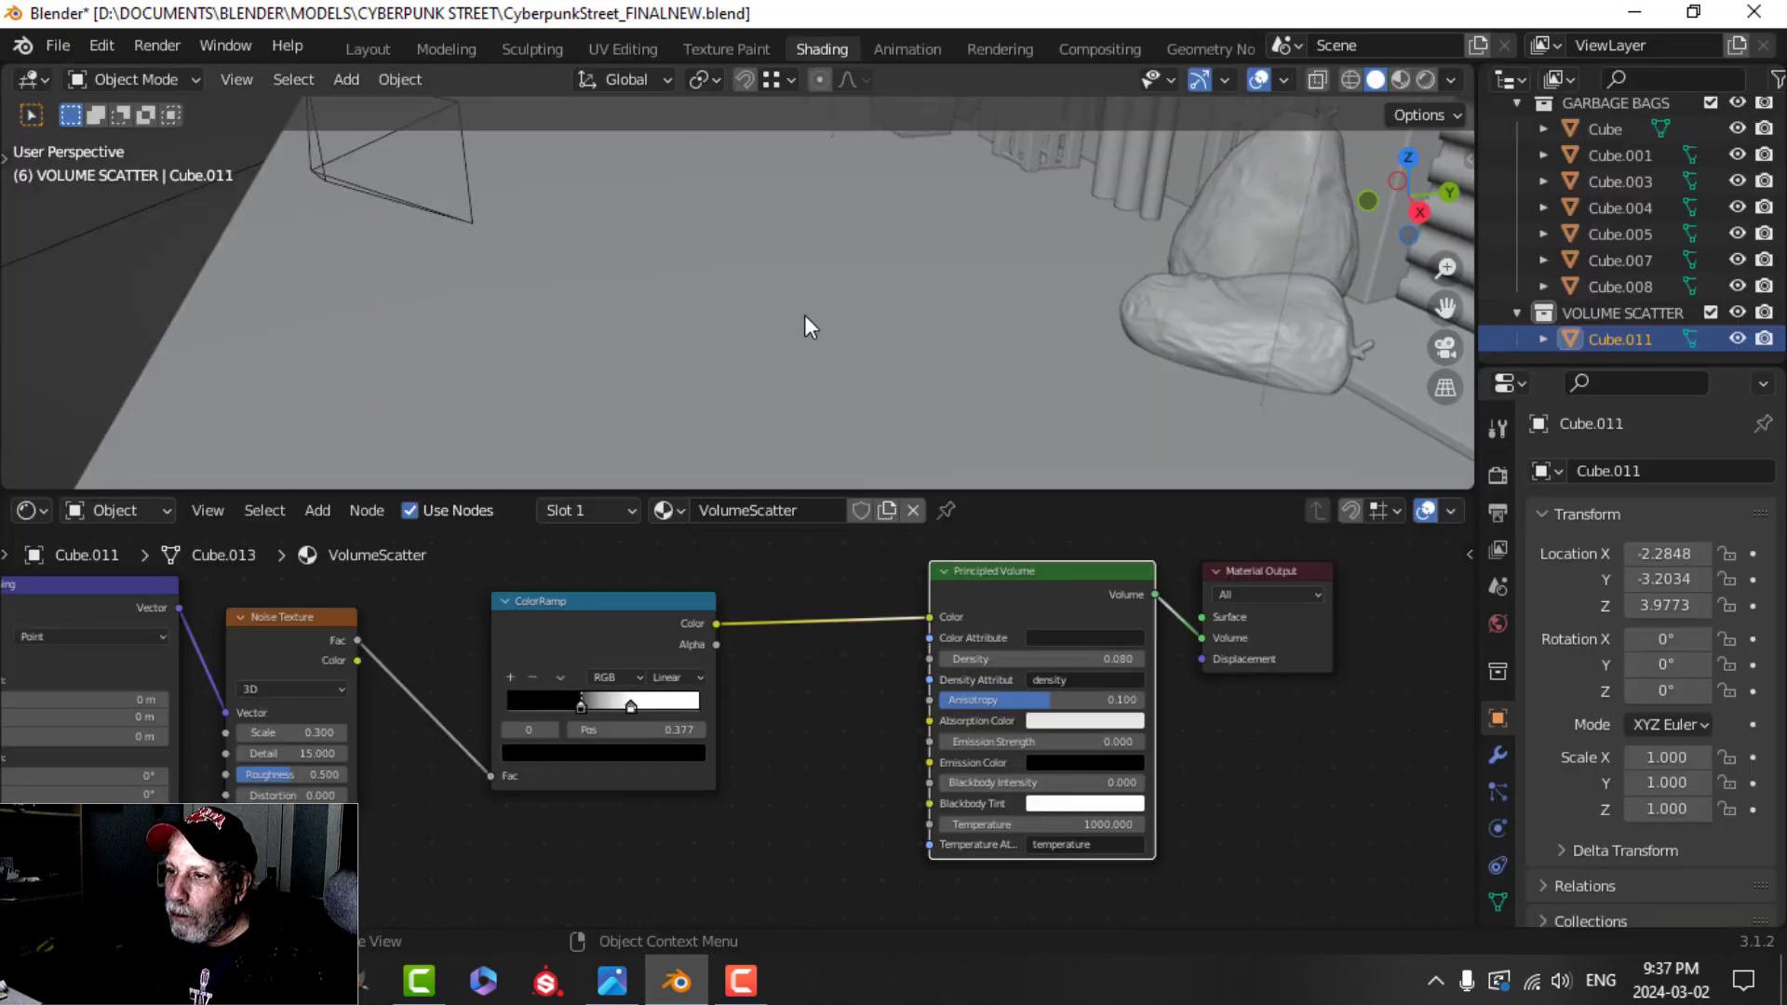
scroll(849, 388, down, 5)
middle_drag(781, 321, 742, 303)
scroll(752, 316, up, 4)
scroll(780, 339, down, 1)
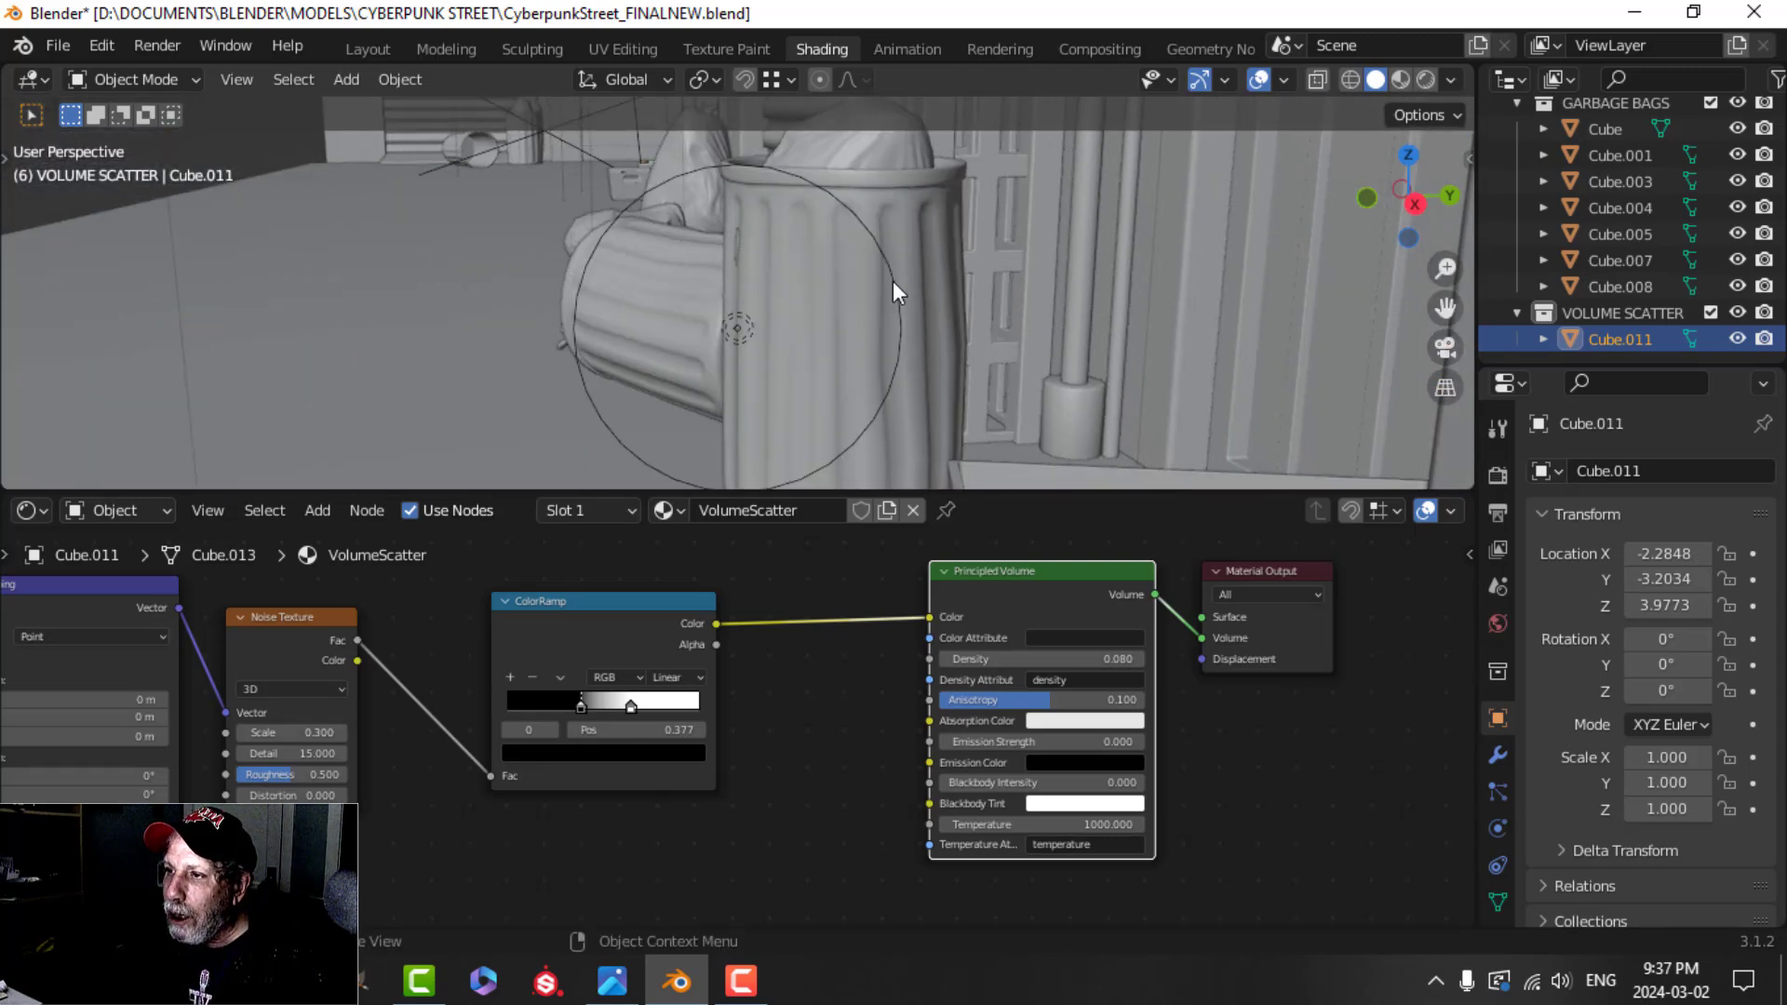
scroll(893, 297, up, 1)
scroll(762, 331, down, 5)
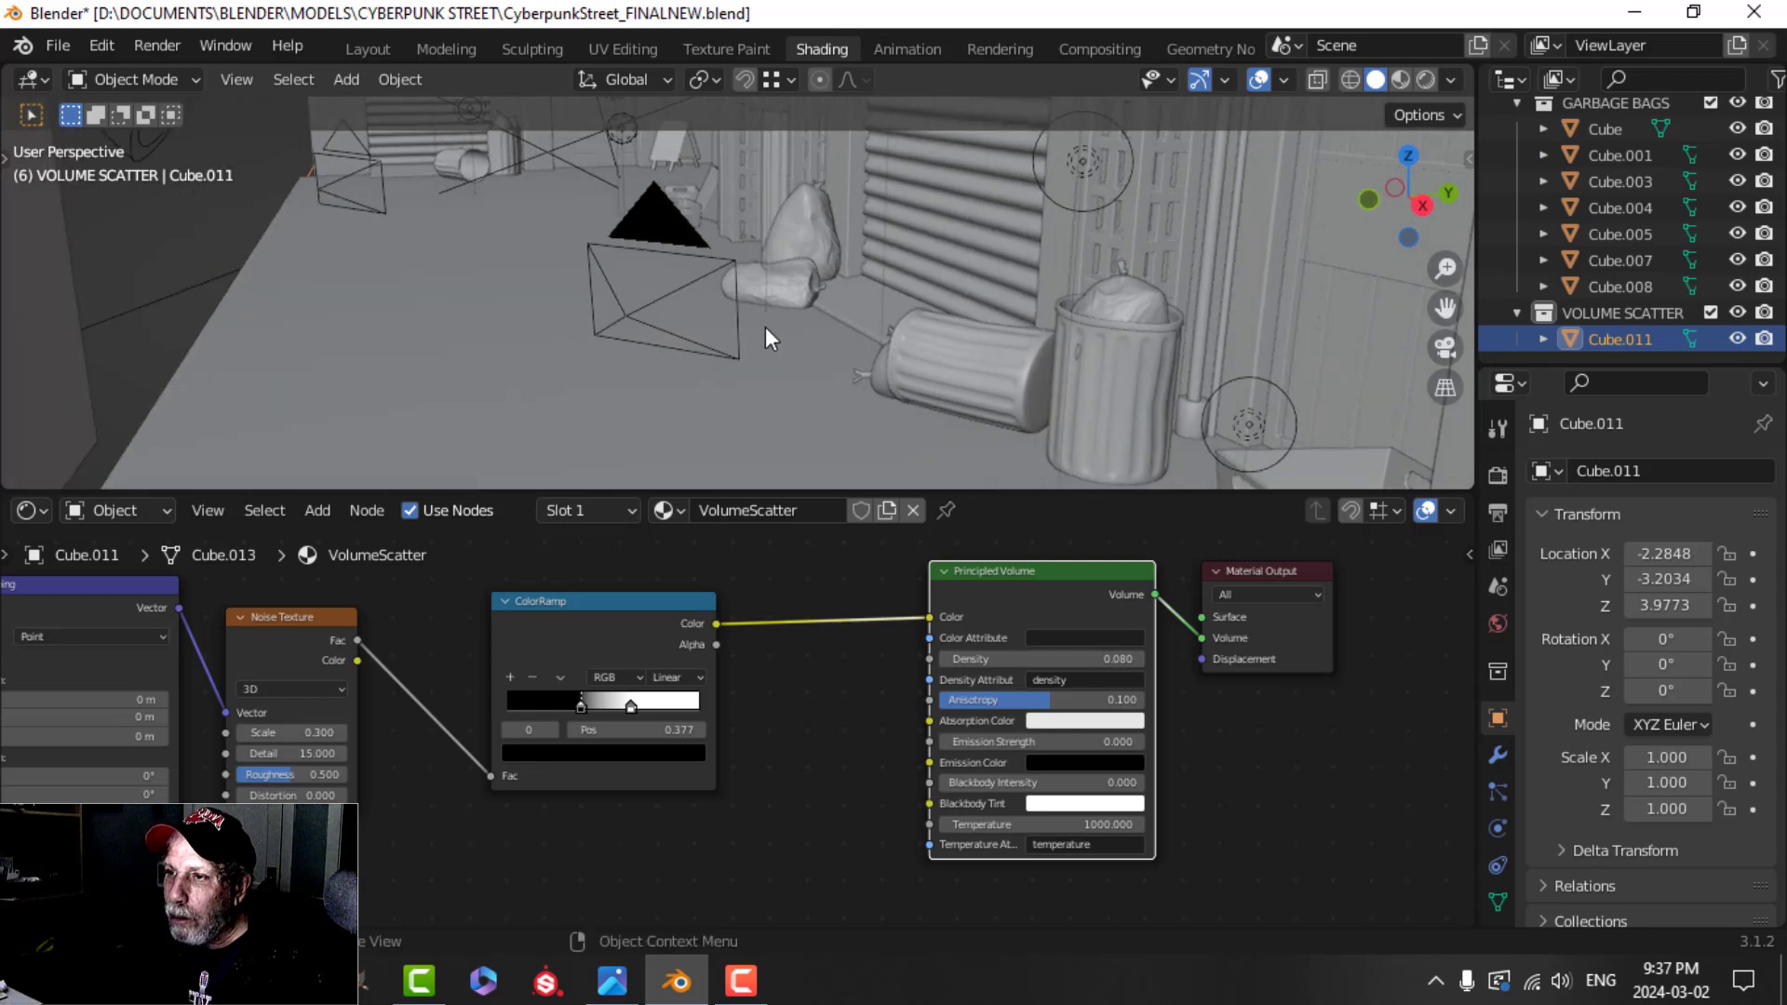
shift+middle_drag(722, 309, 823, 259)
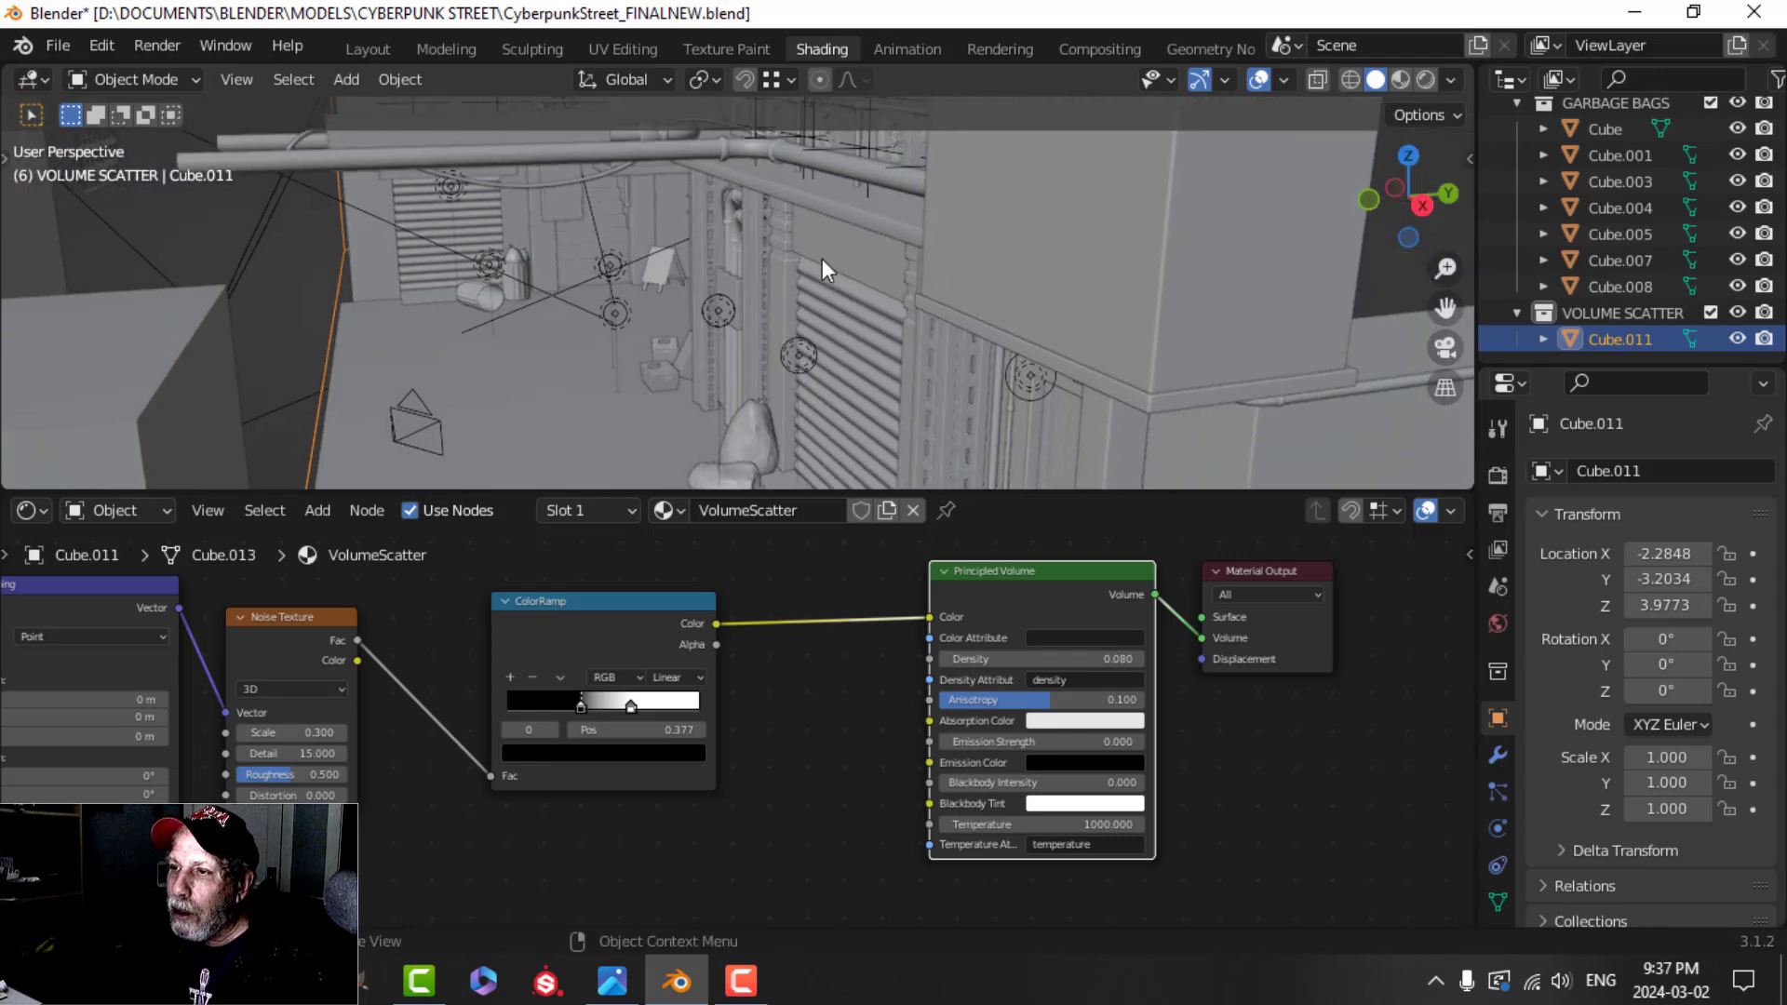
middle_drag(659, 304, 573, 361)
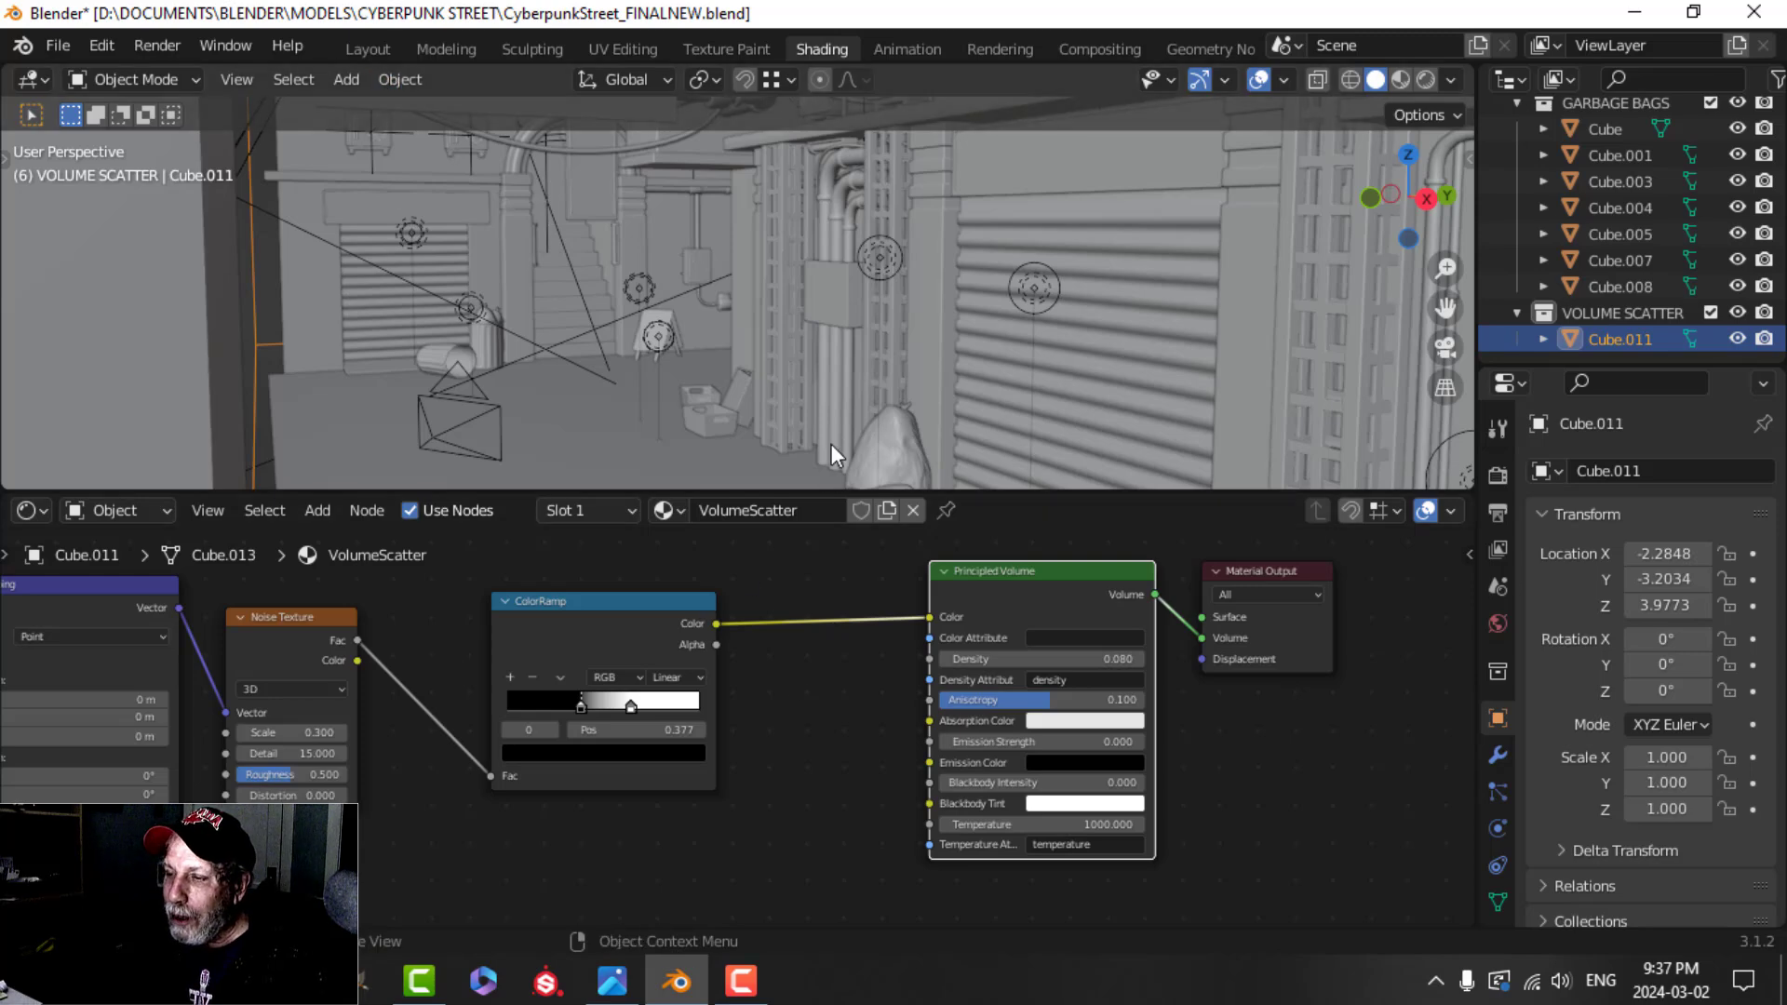
- Inspect Cyberpunk Street Render5-studio.jpg up close in Photos, including the sushi sign, then return to Blender
click(611, 980)
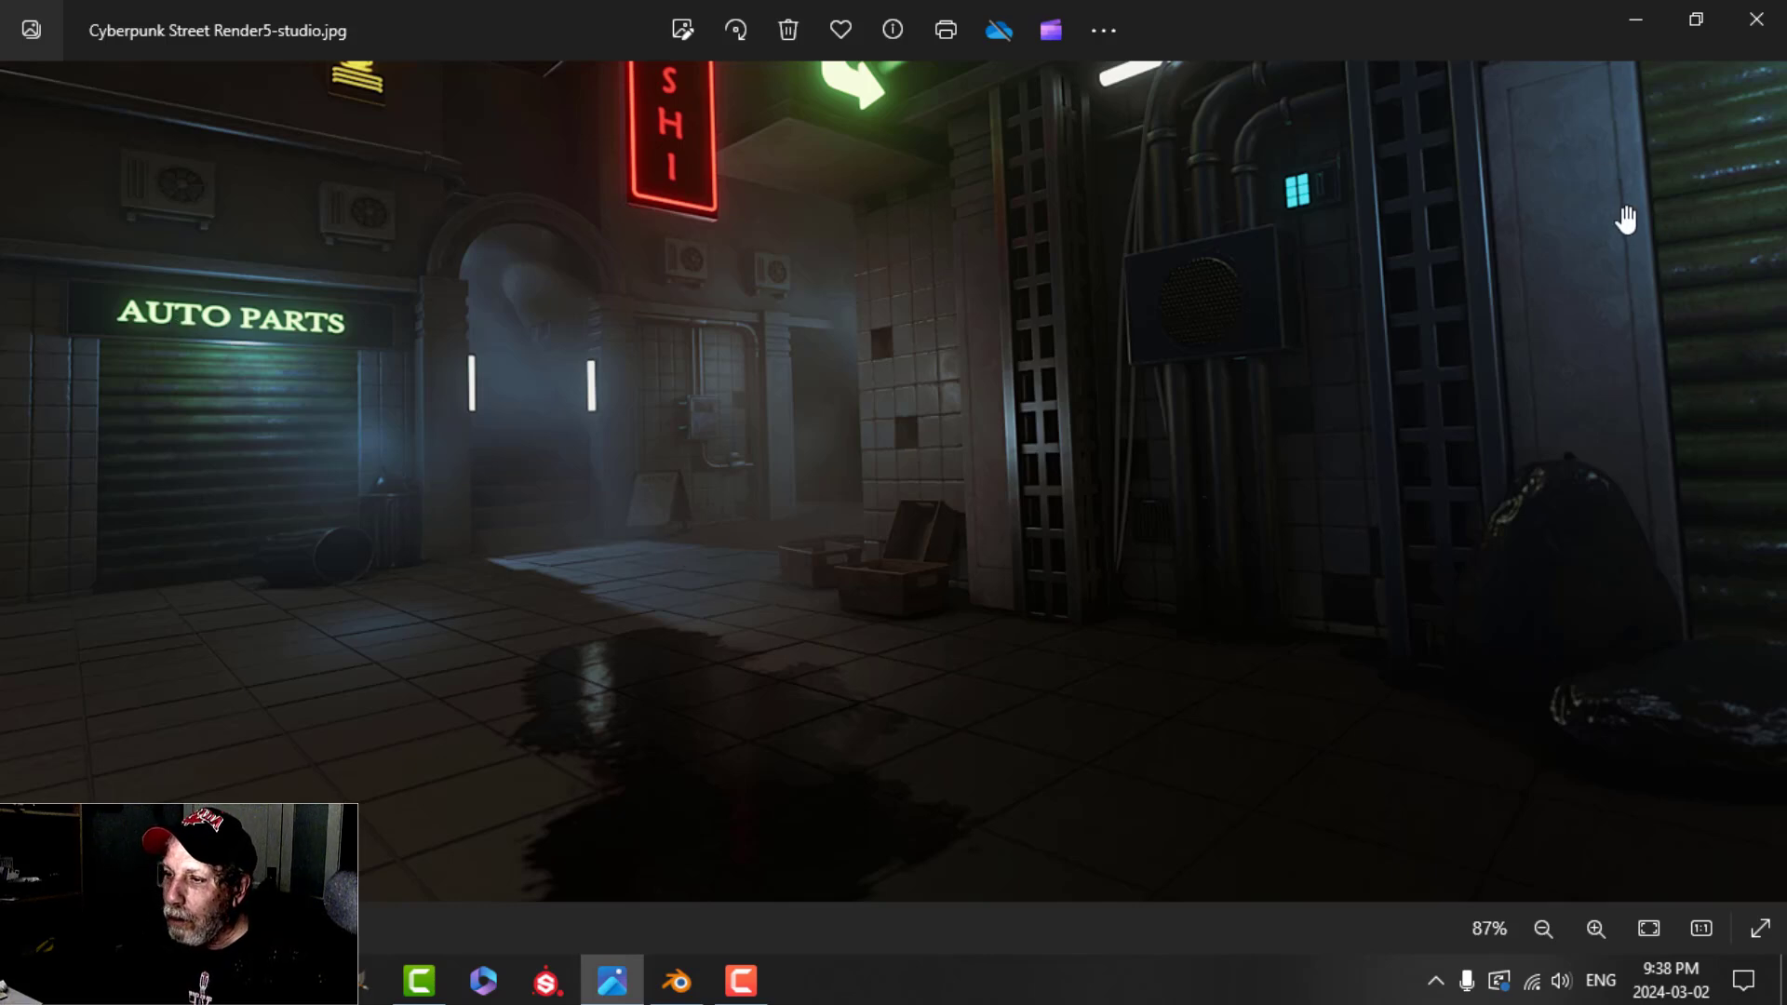
scroll(1029, 531, up, 1)
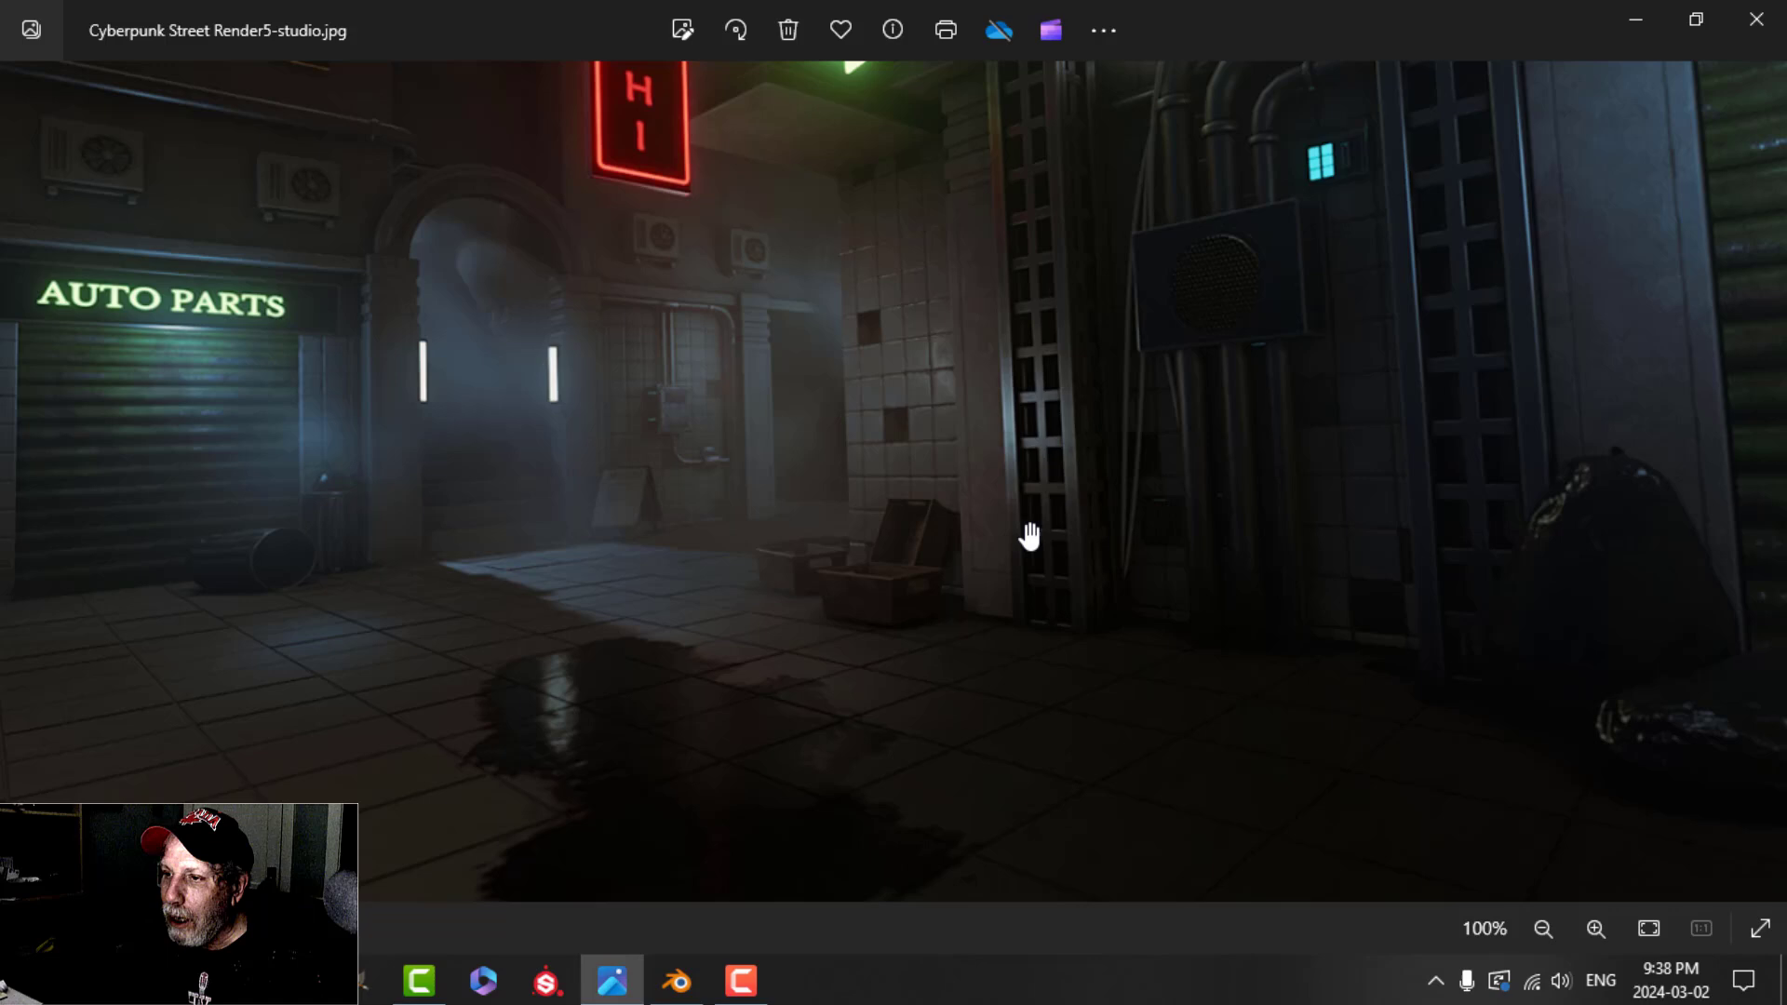
drag(761, 658, 766, 562)
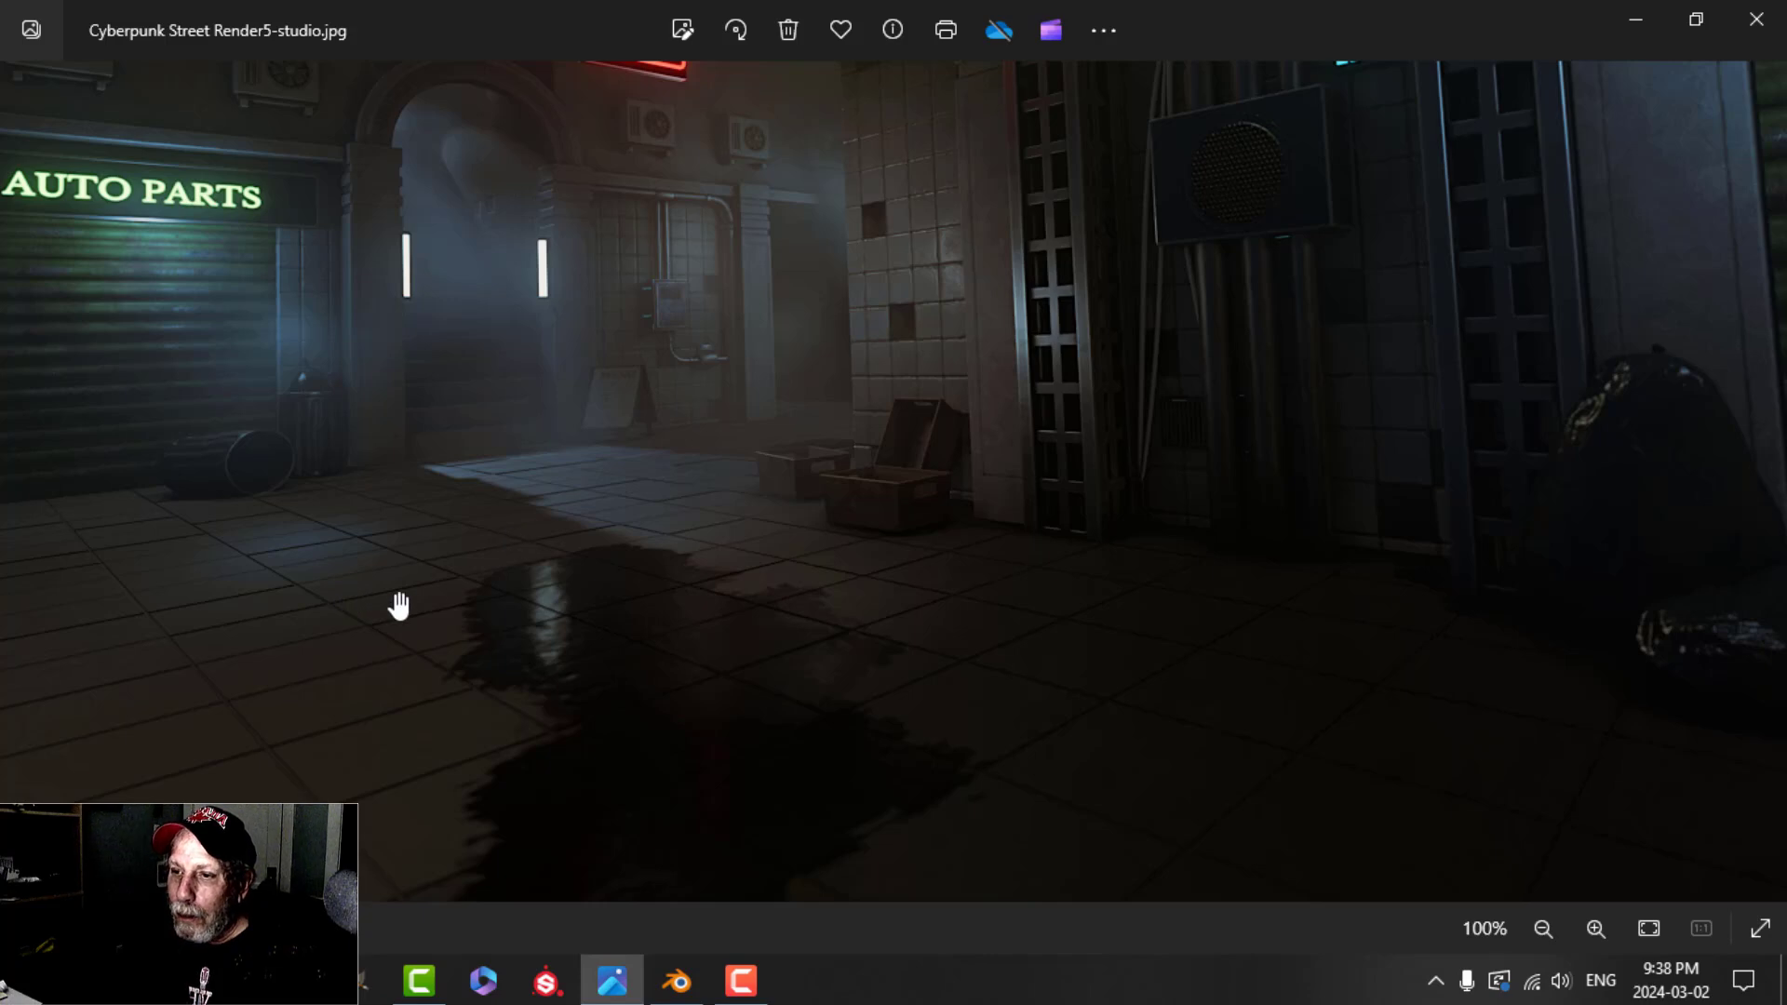
scroll(392, 606, down, 1)
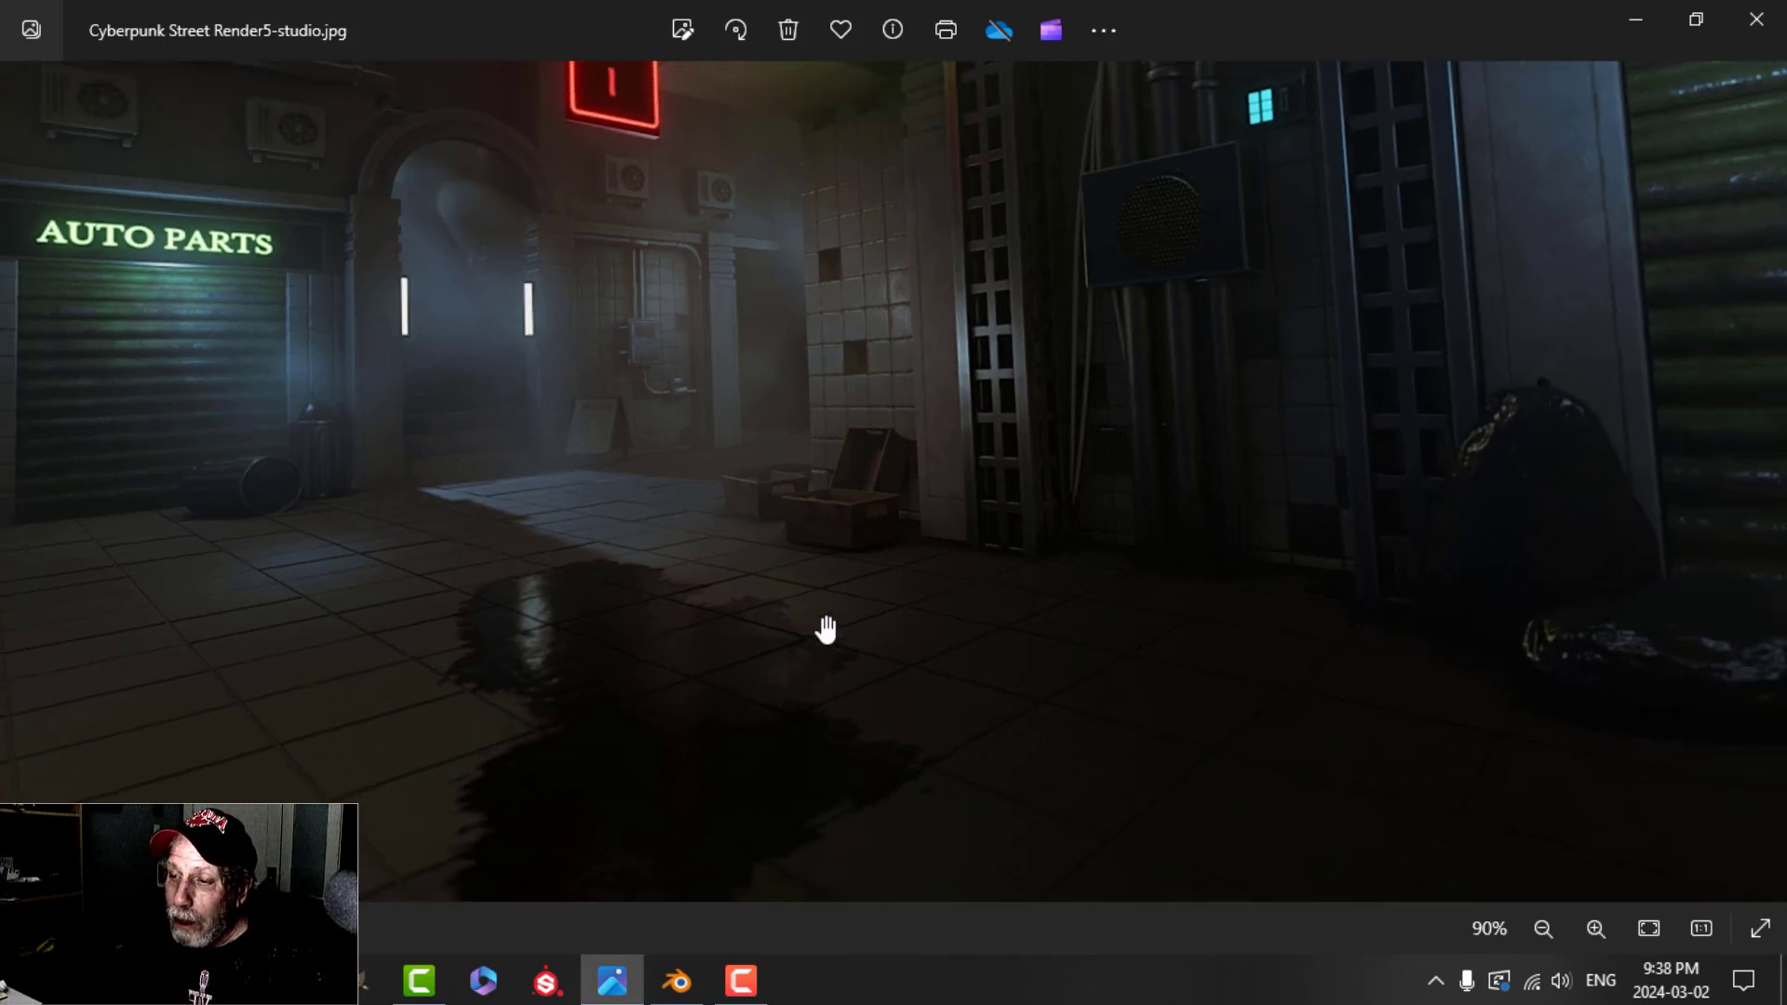
scroll(862, 628, up, 1)
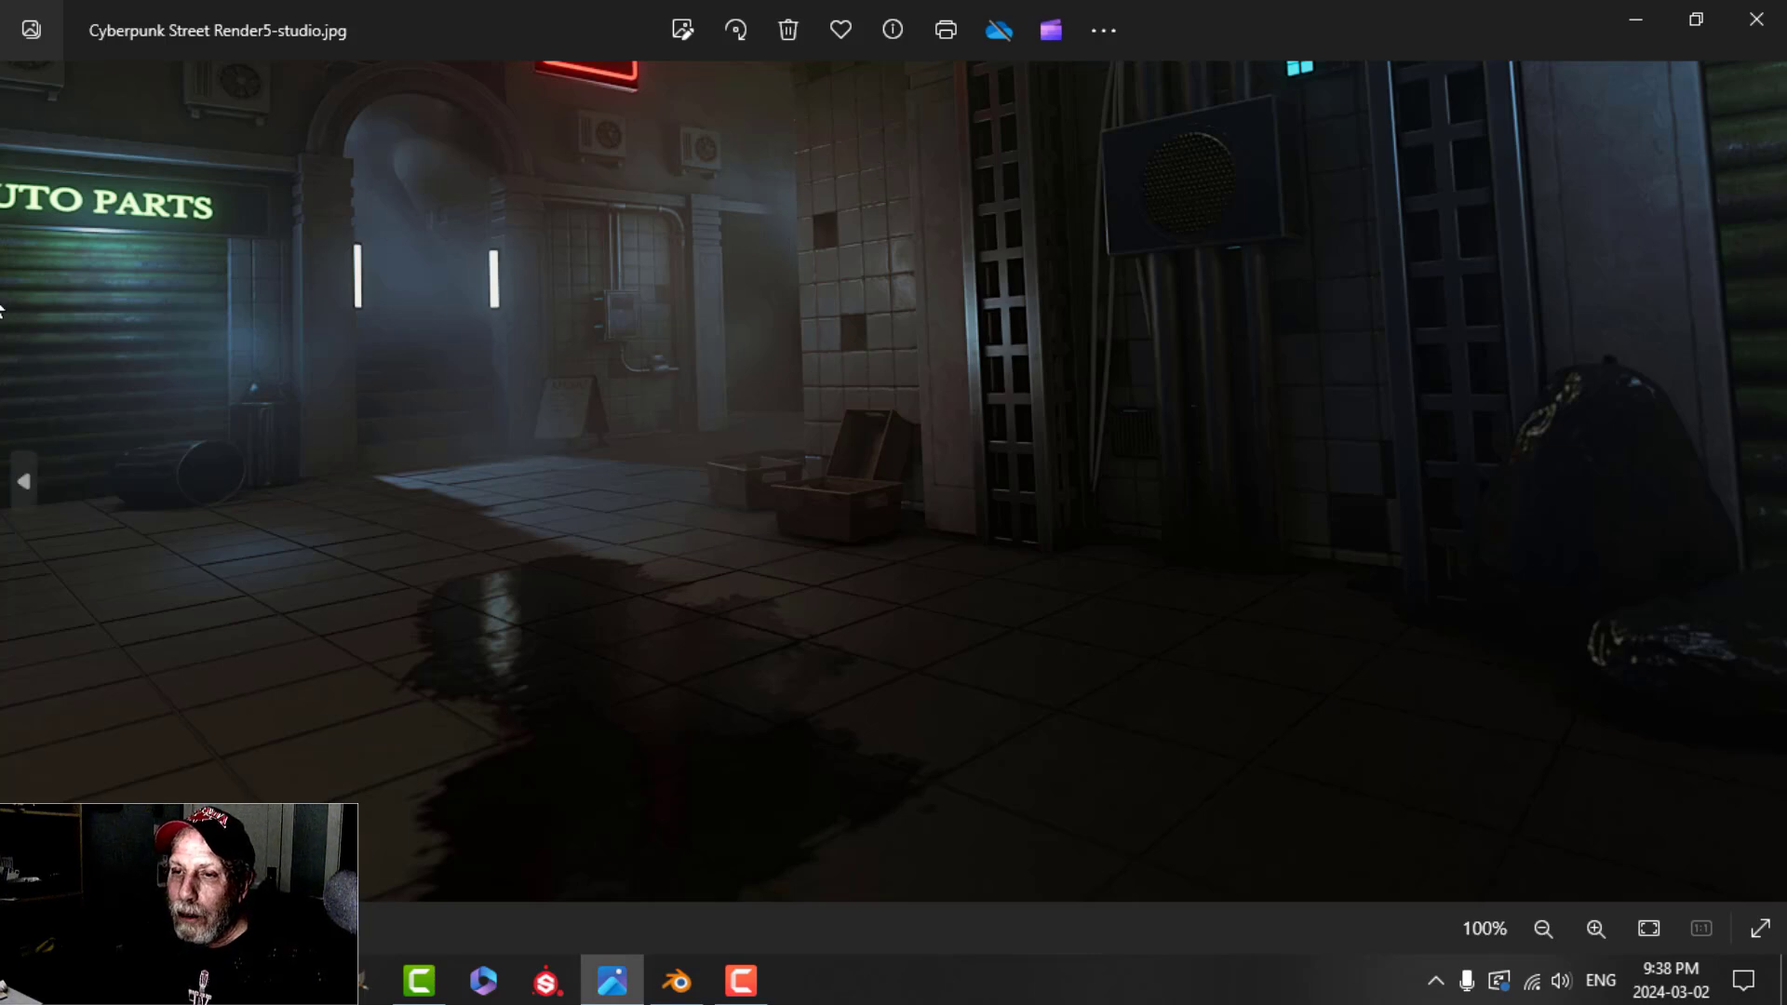
scroll(937, 478, down, 1)
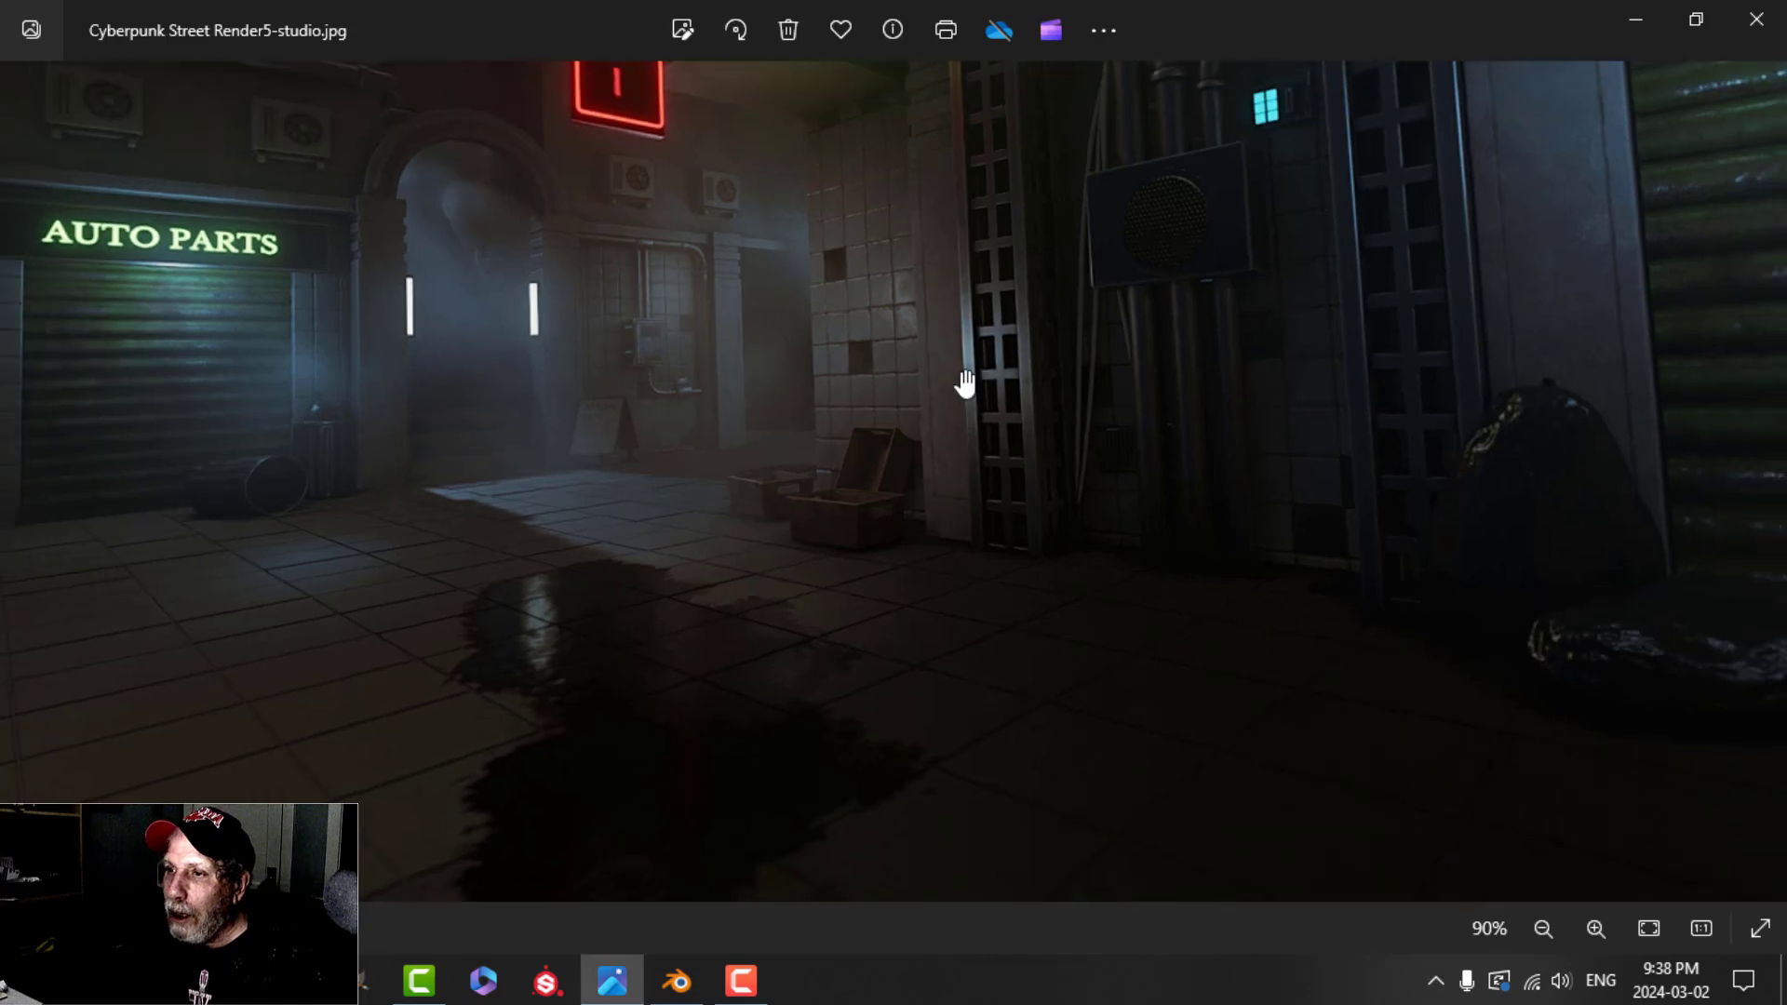
drag(989, 415, 1063, 537)
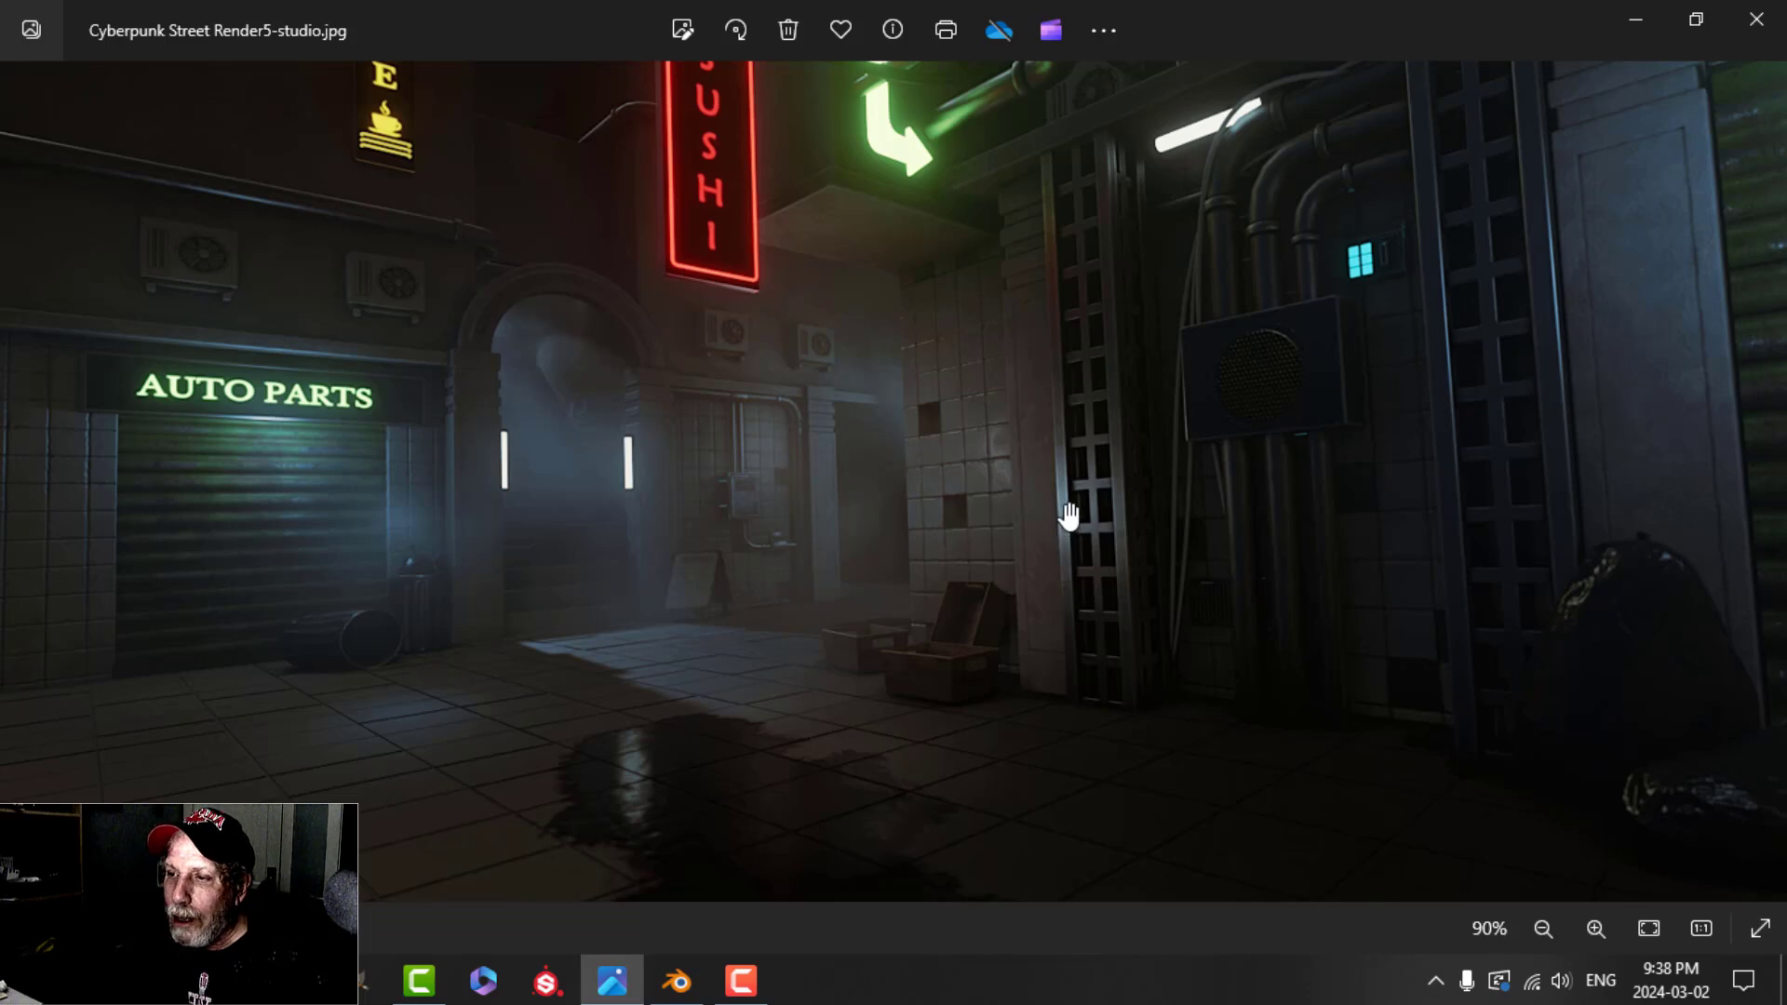
drag(1068, 510, 1059, 507)
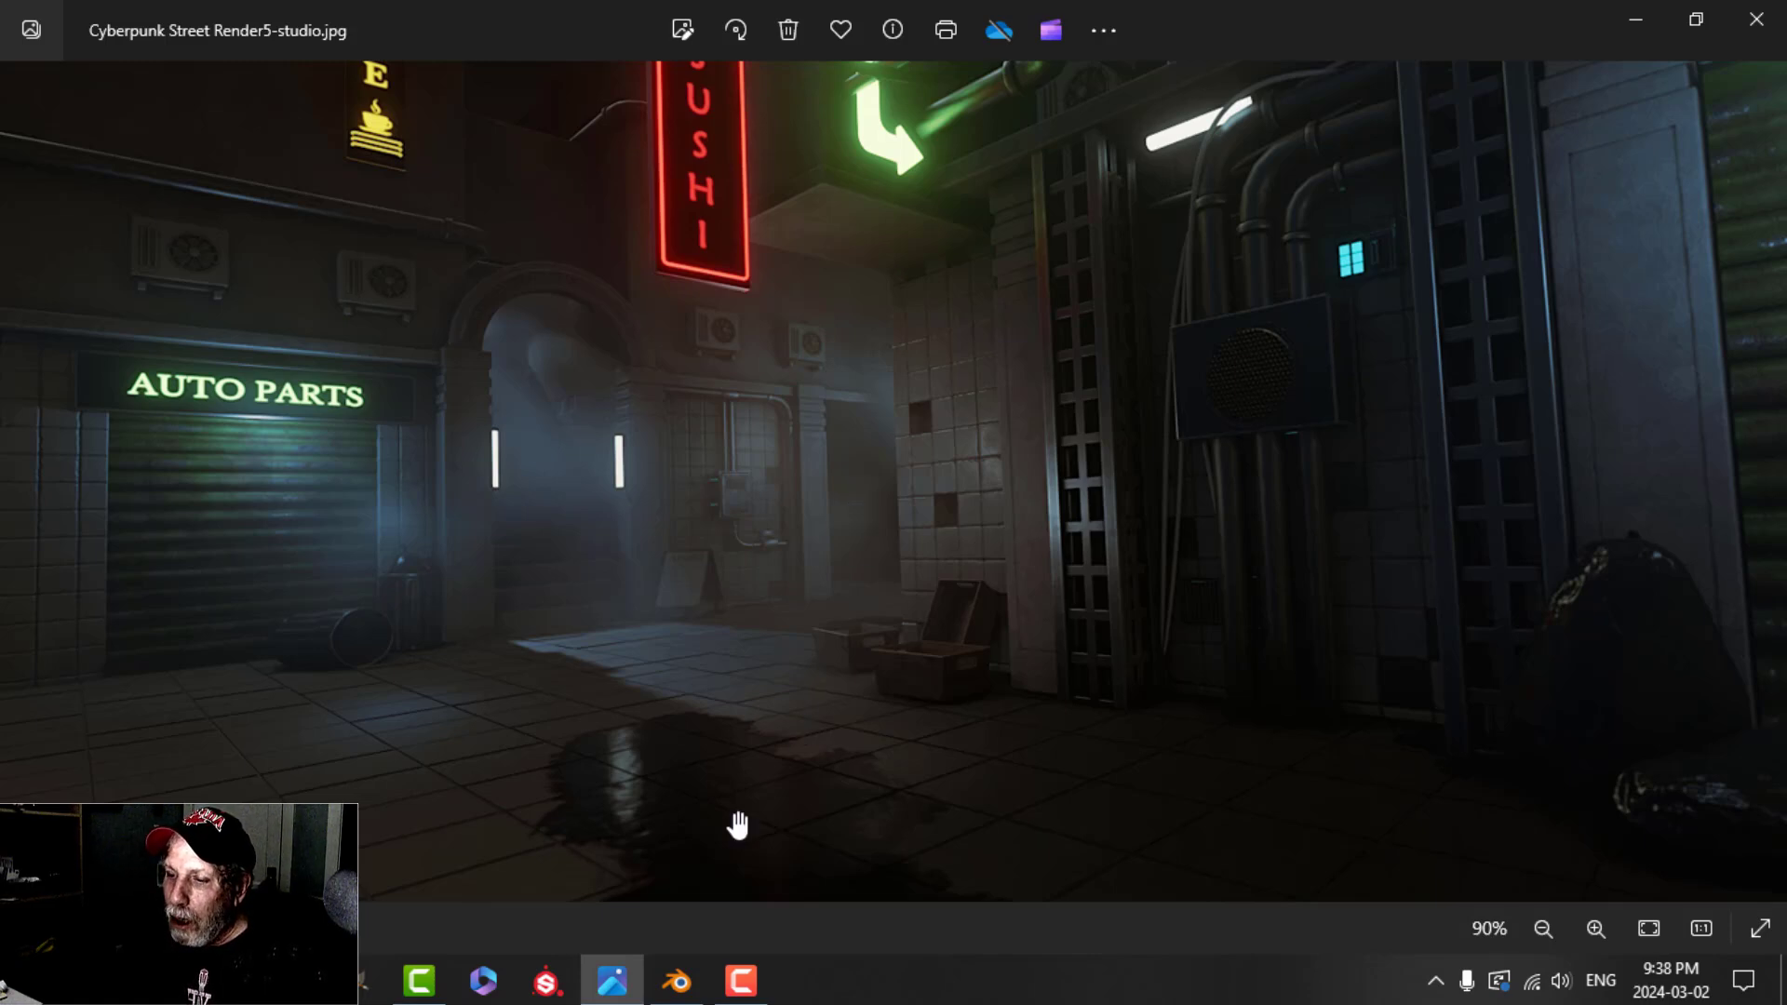
click(677, 981)
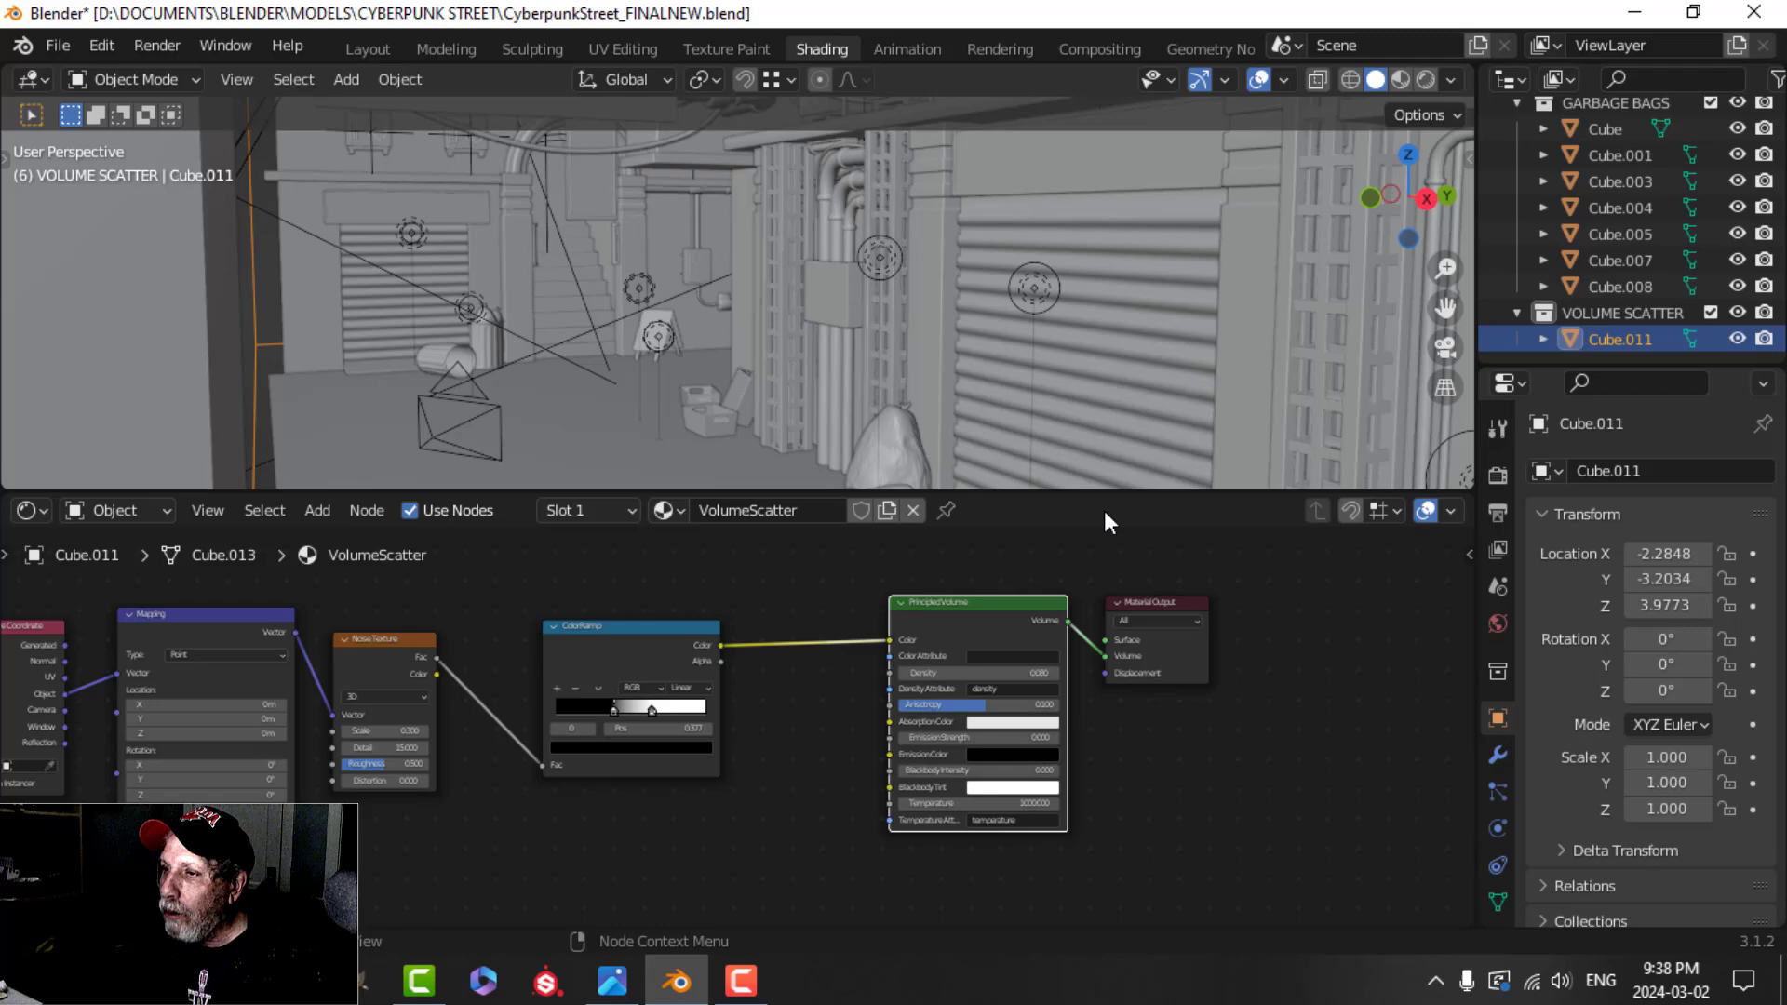
- Select the first camera and bring up its lens settings in Object Data properties
middle_drag(666, 385, 711, 428)
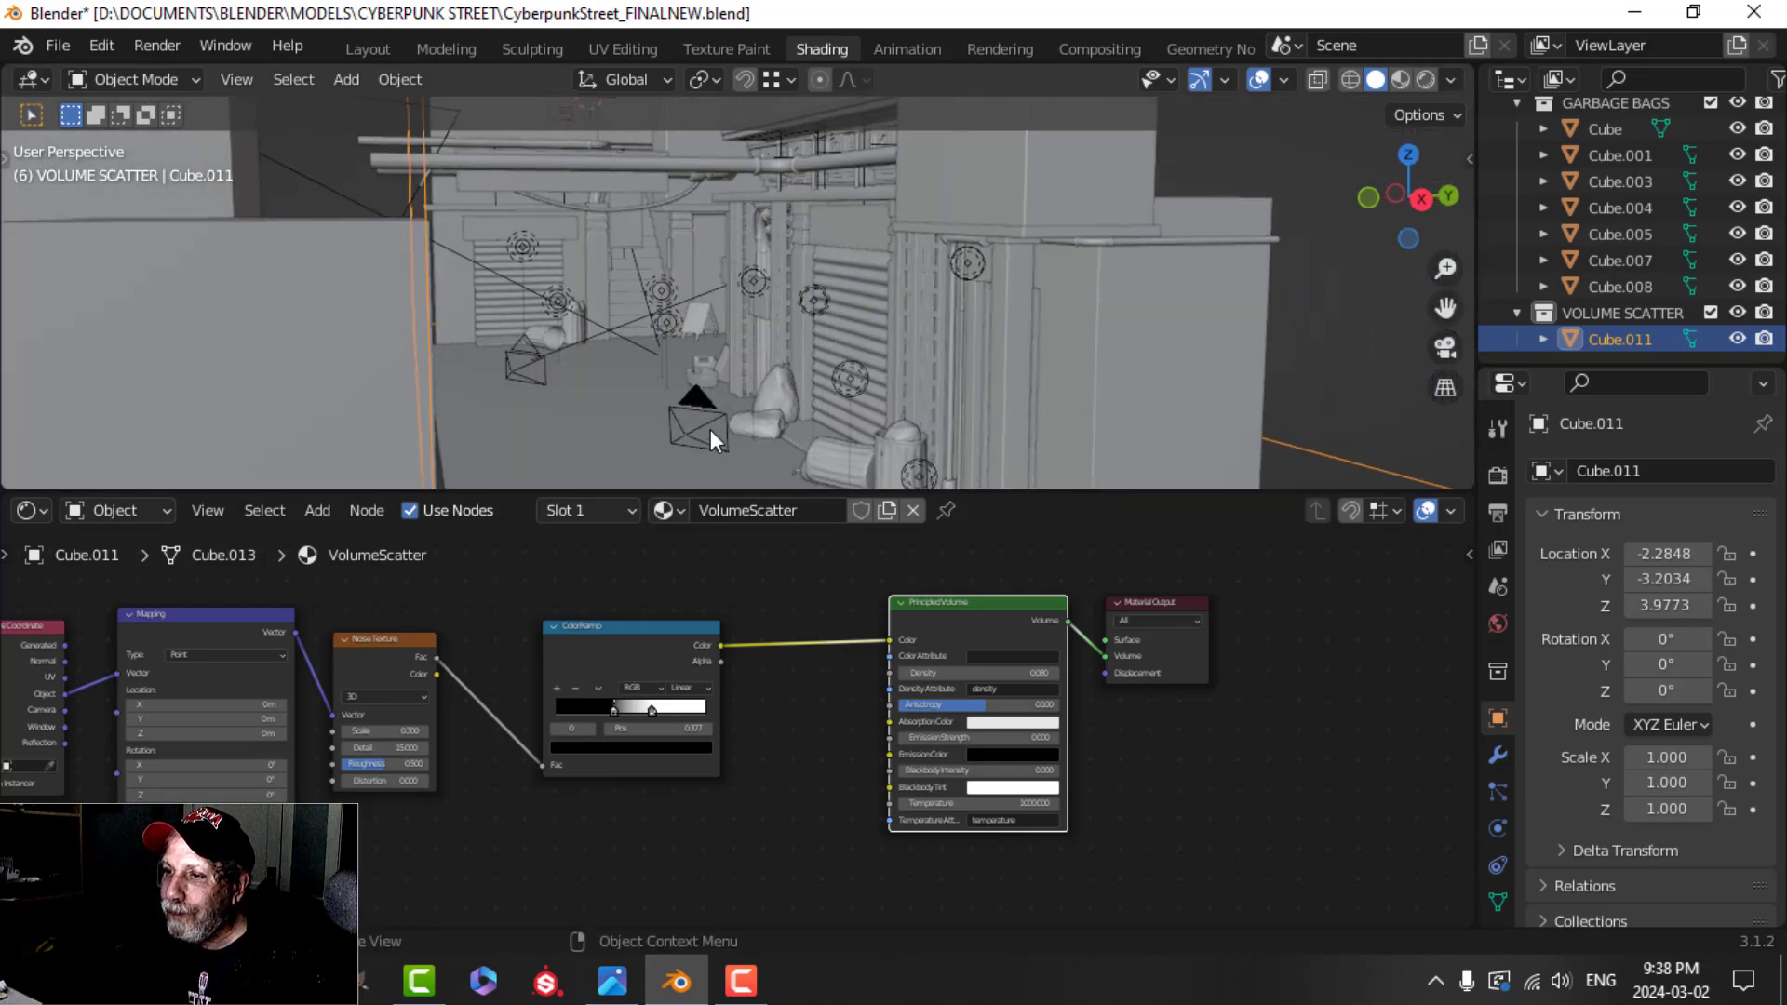
click(707, 428)
click(1494, 826)
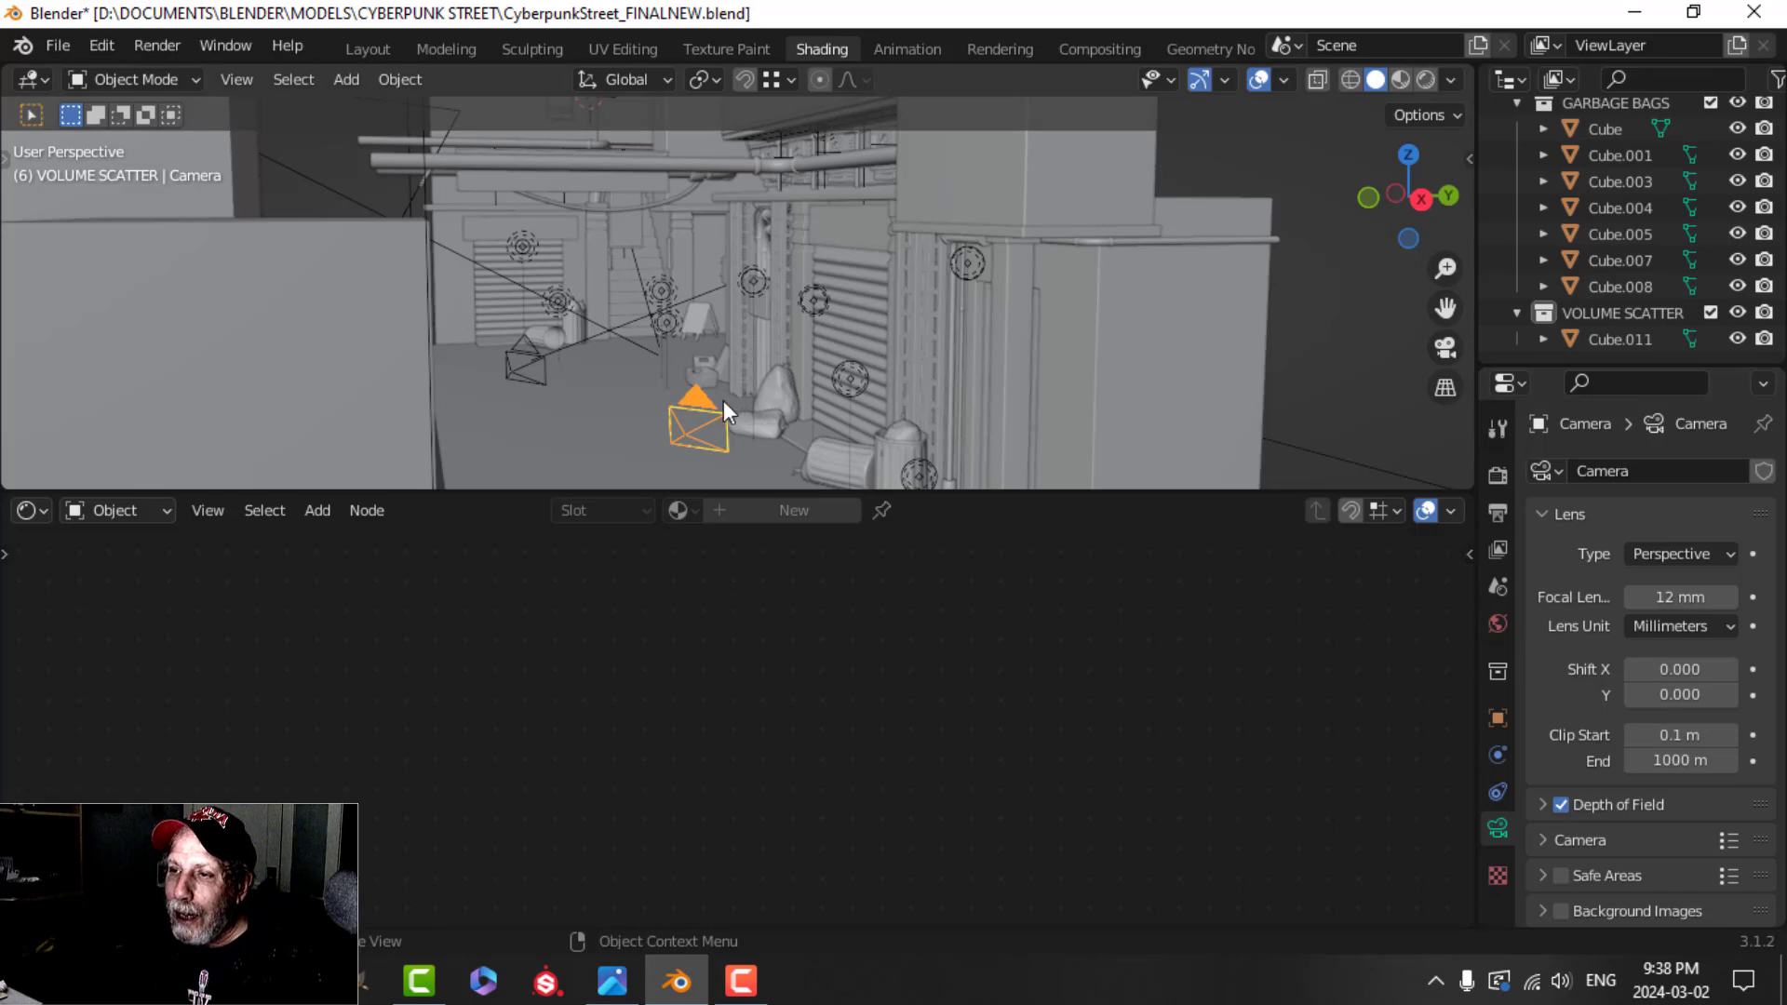
drag(1052, 486, 1043, 659)
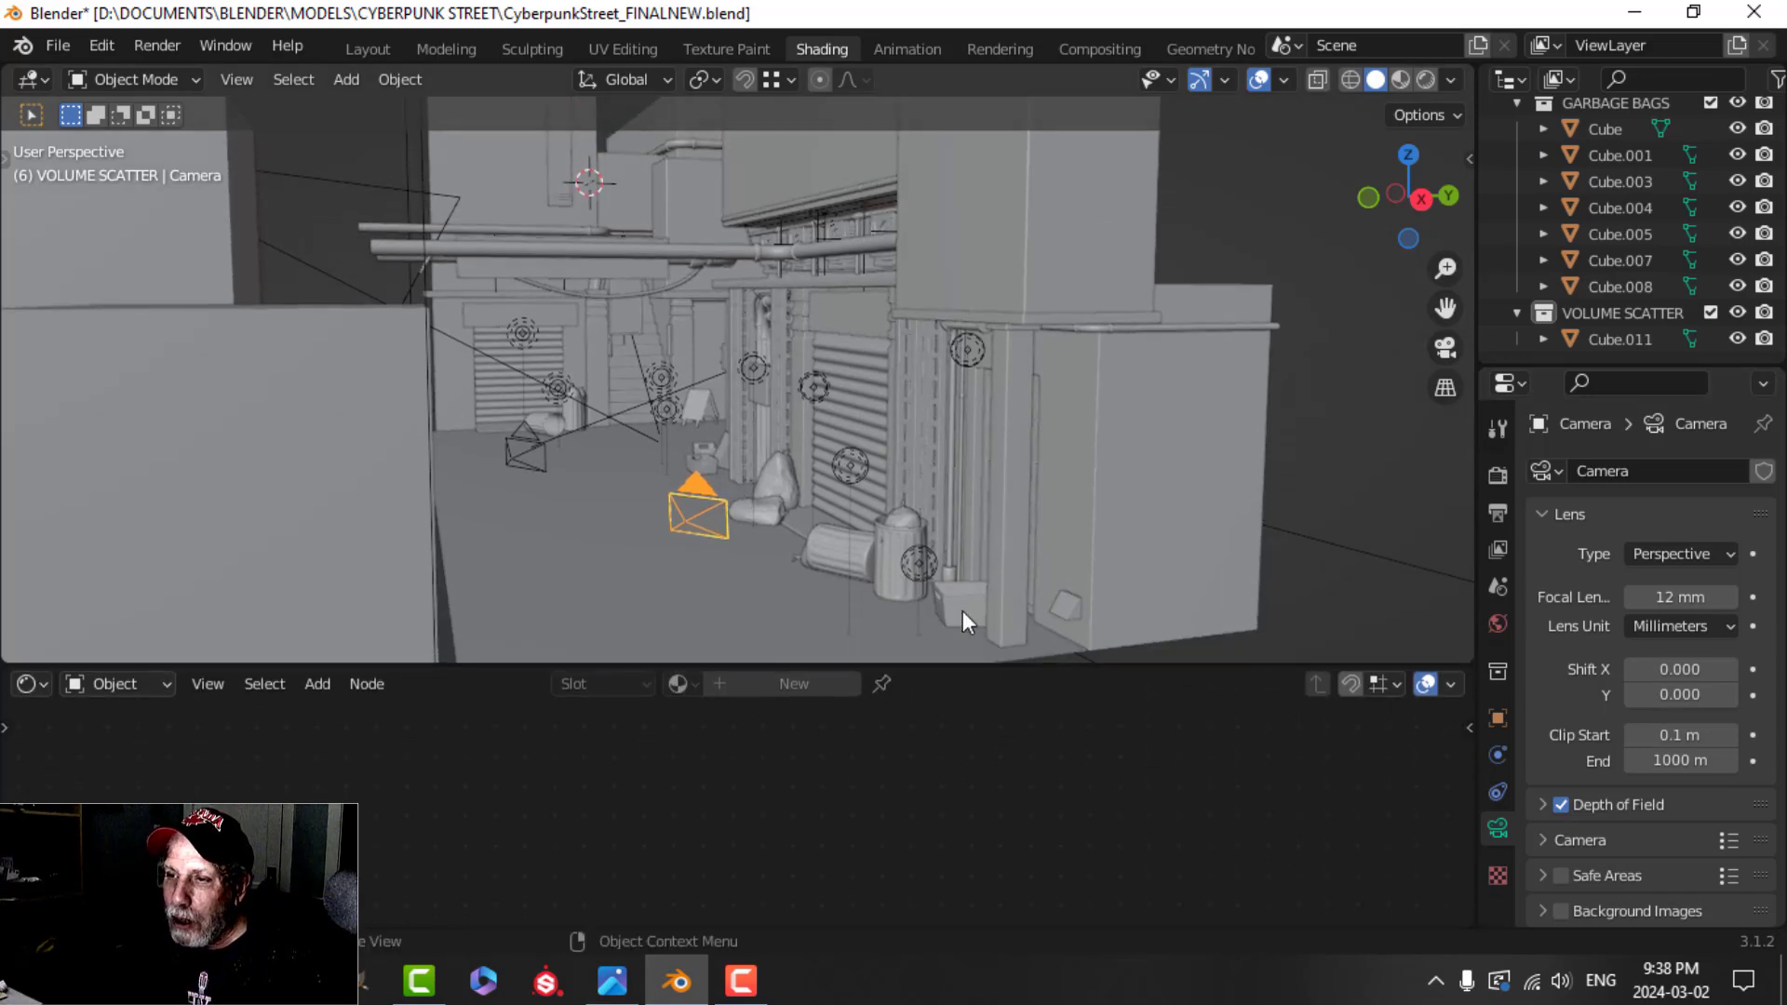
scroll(867, 505, down, 3)
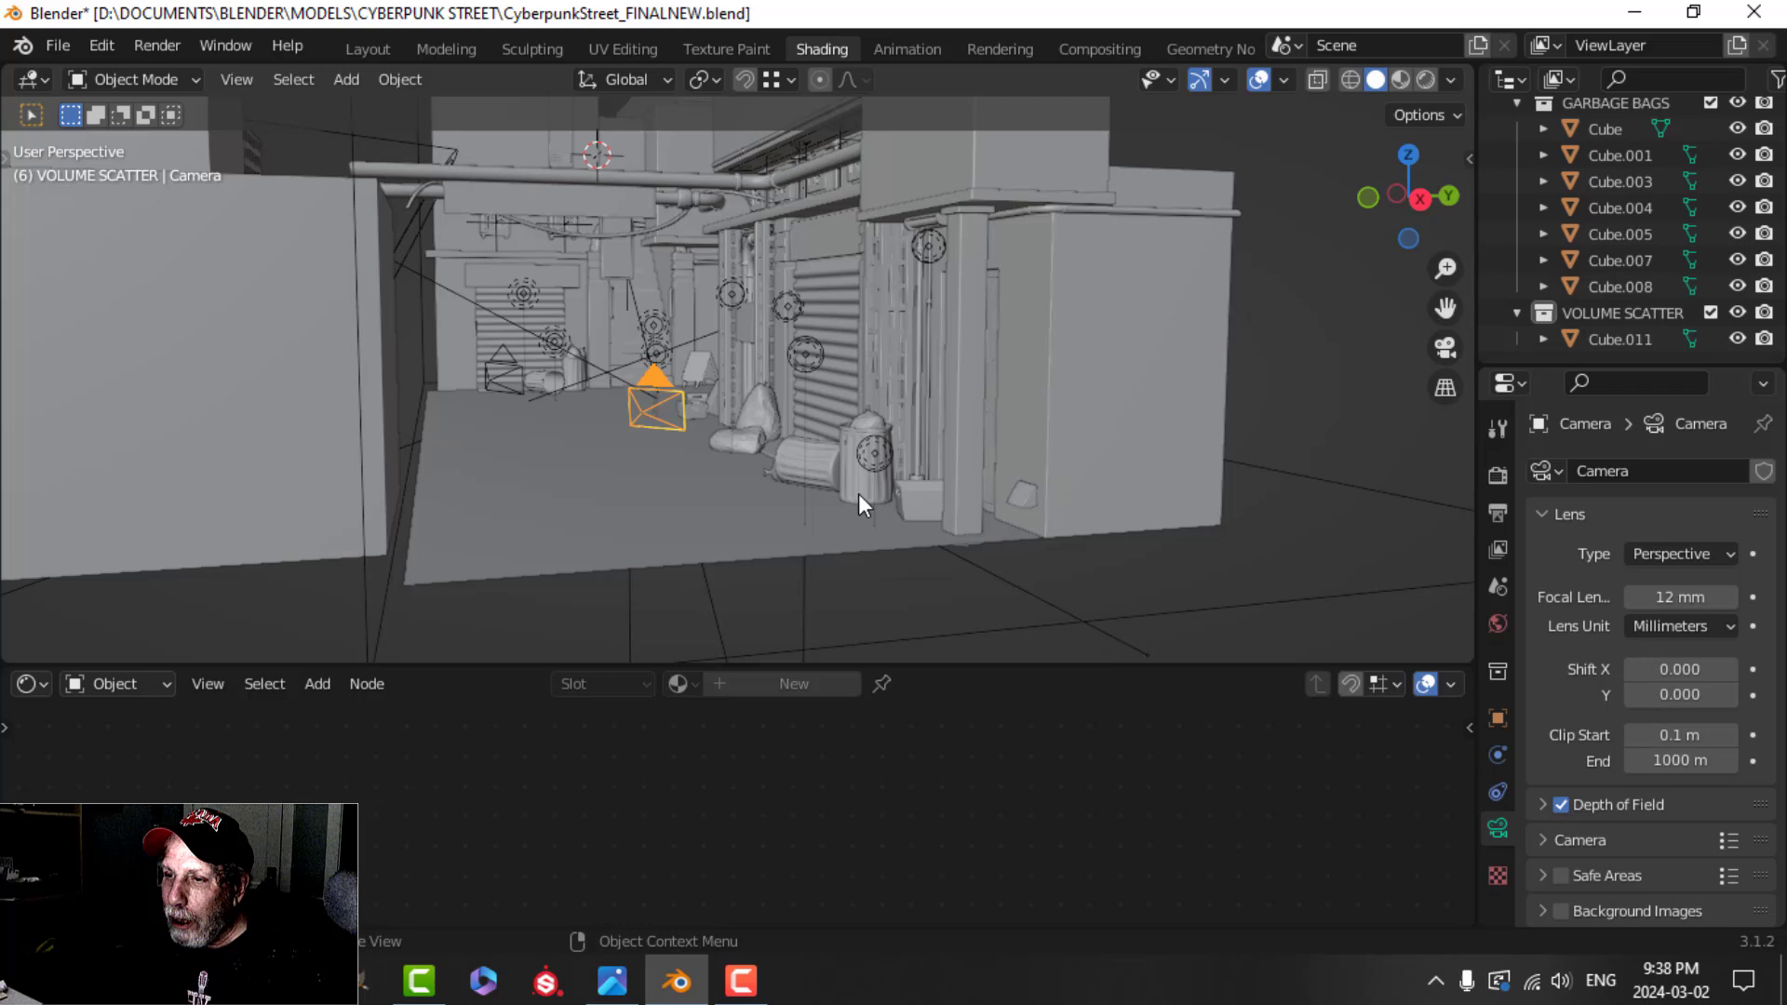
- Check Camera.001's Depth of Field focus and F-Stop, reselect the original camera, then show the render in Photos
click(508, 379)
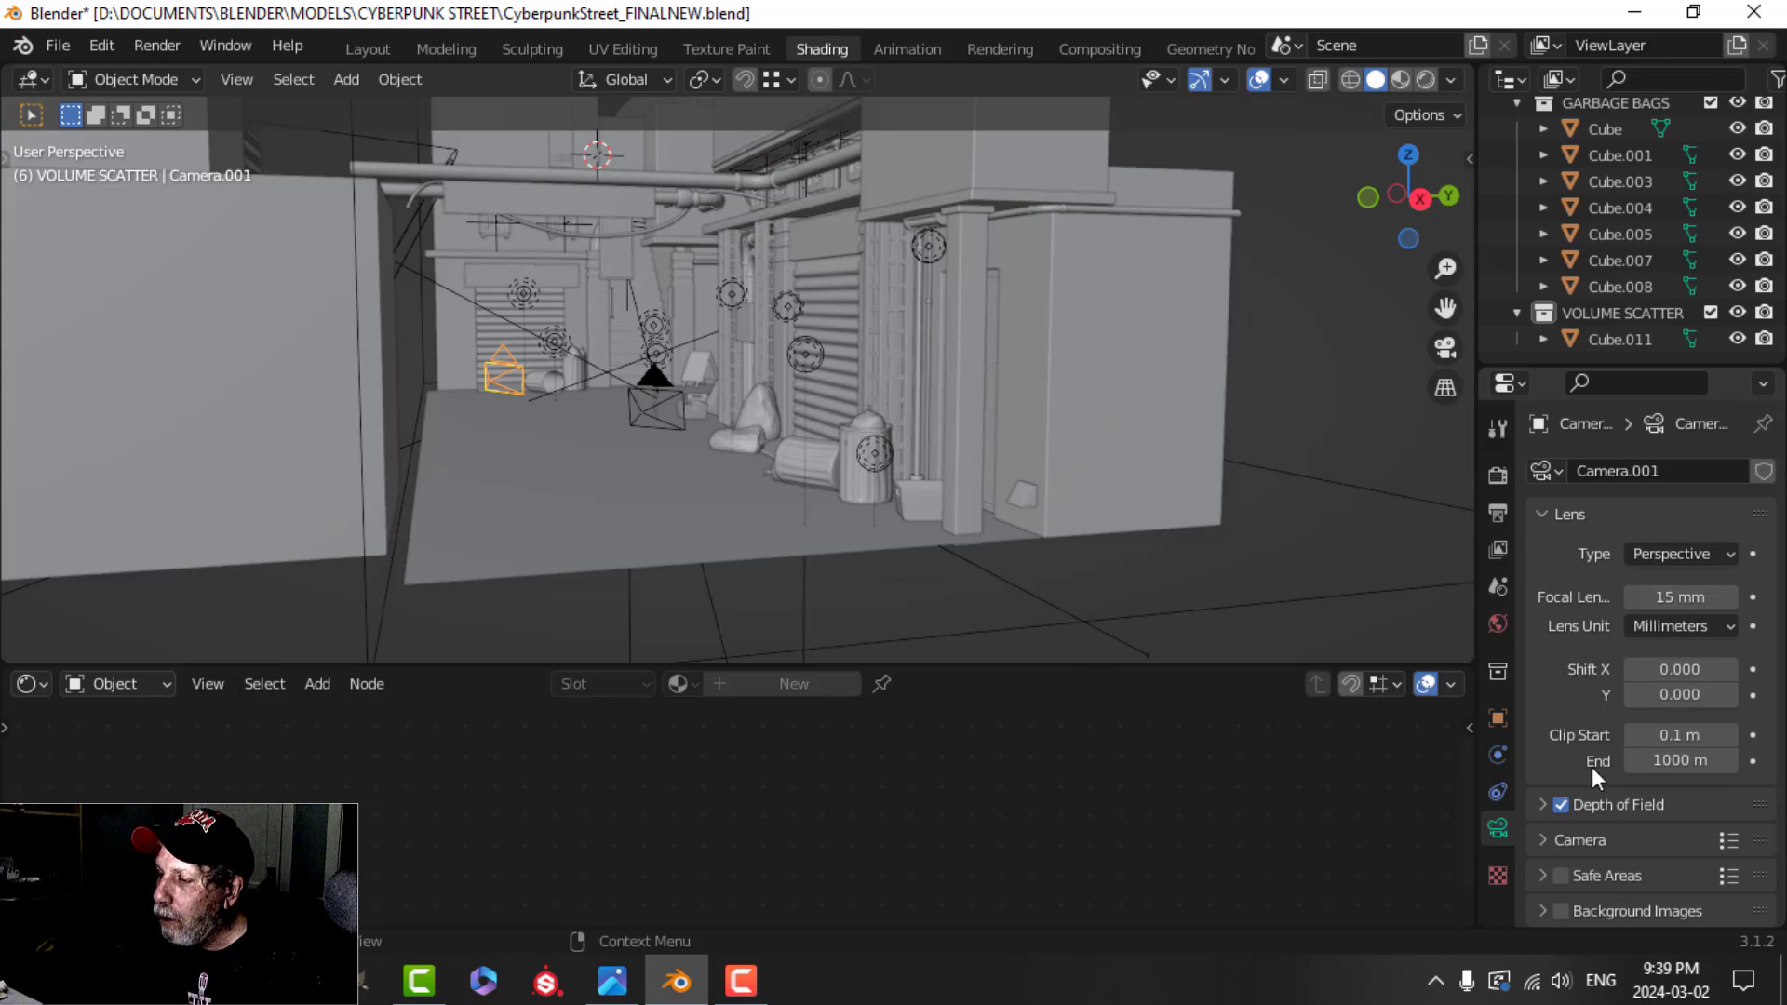
scroll(1569, 810, down, 1)
click(1546, 748)
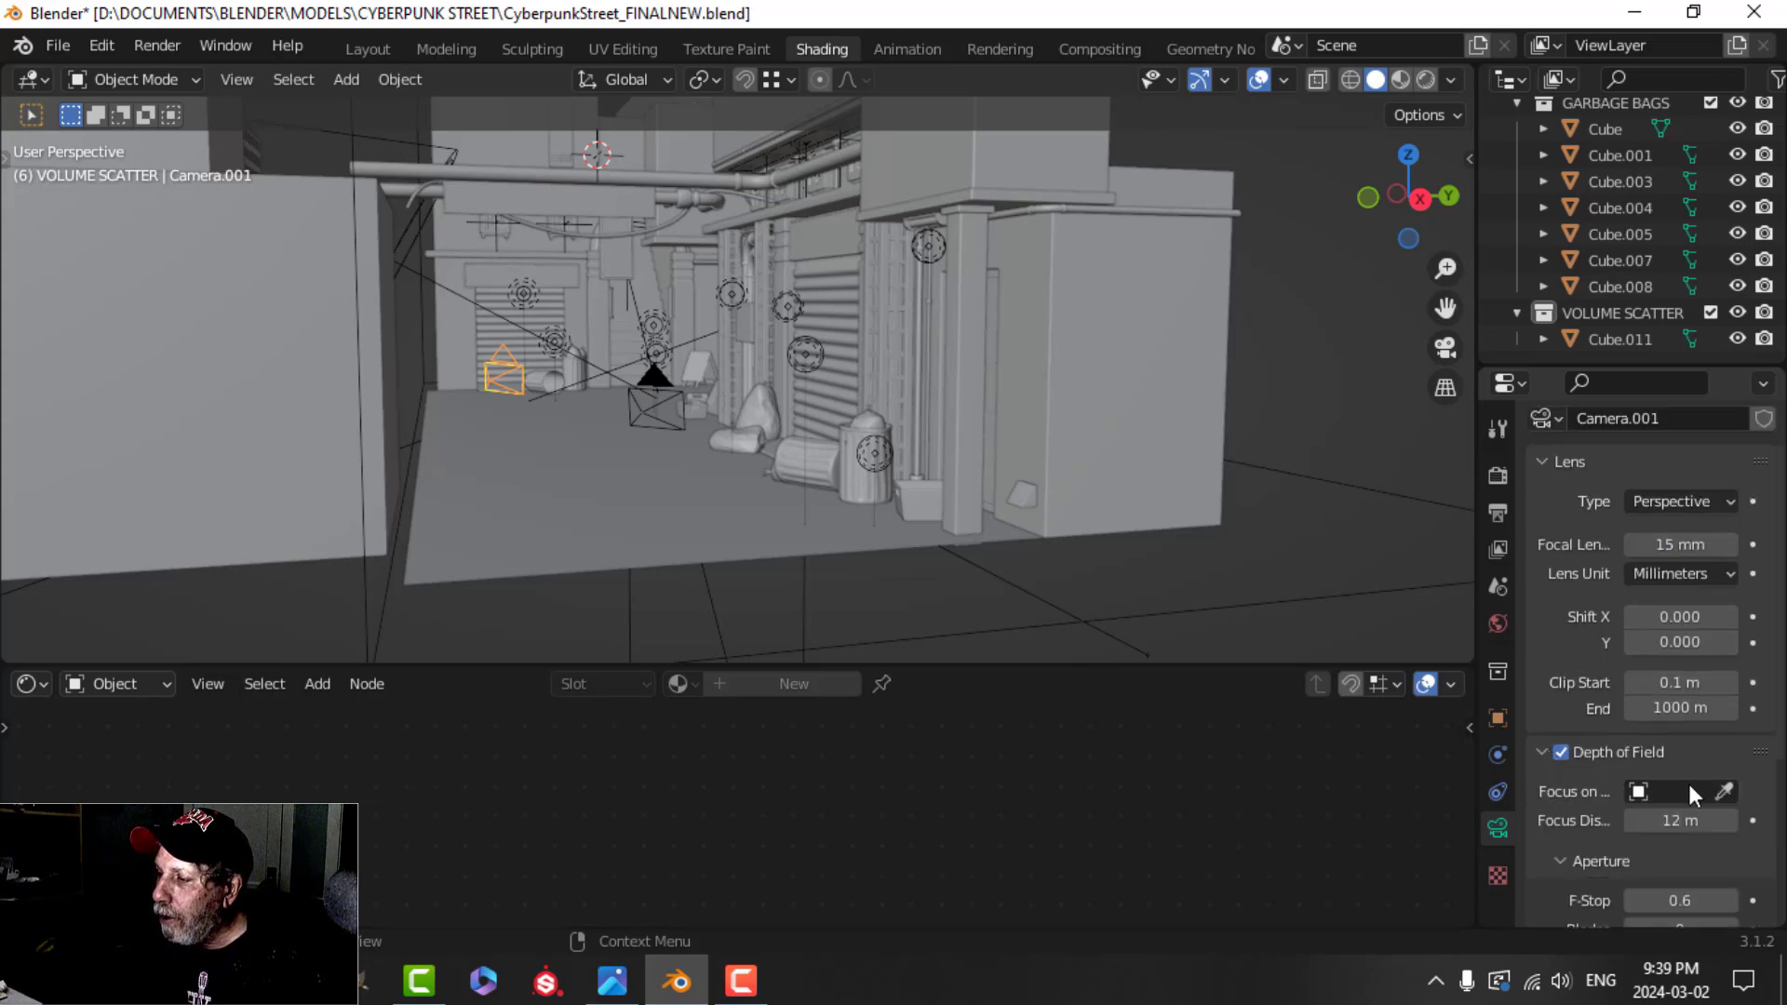
scroll(1689, 789, down, 3)
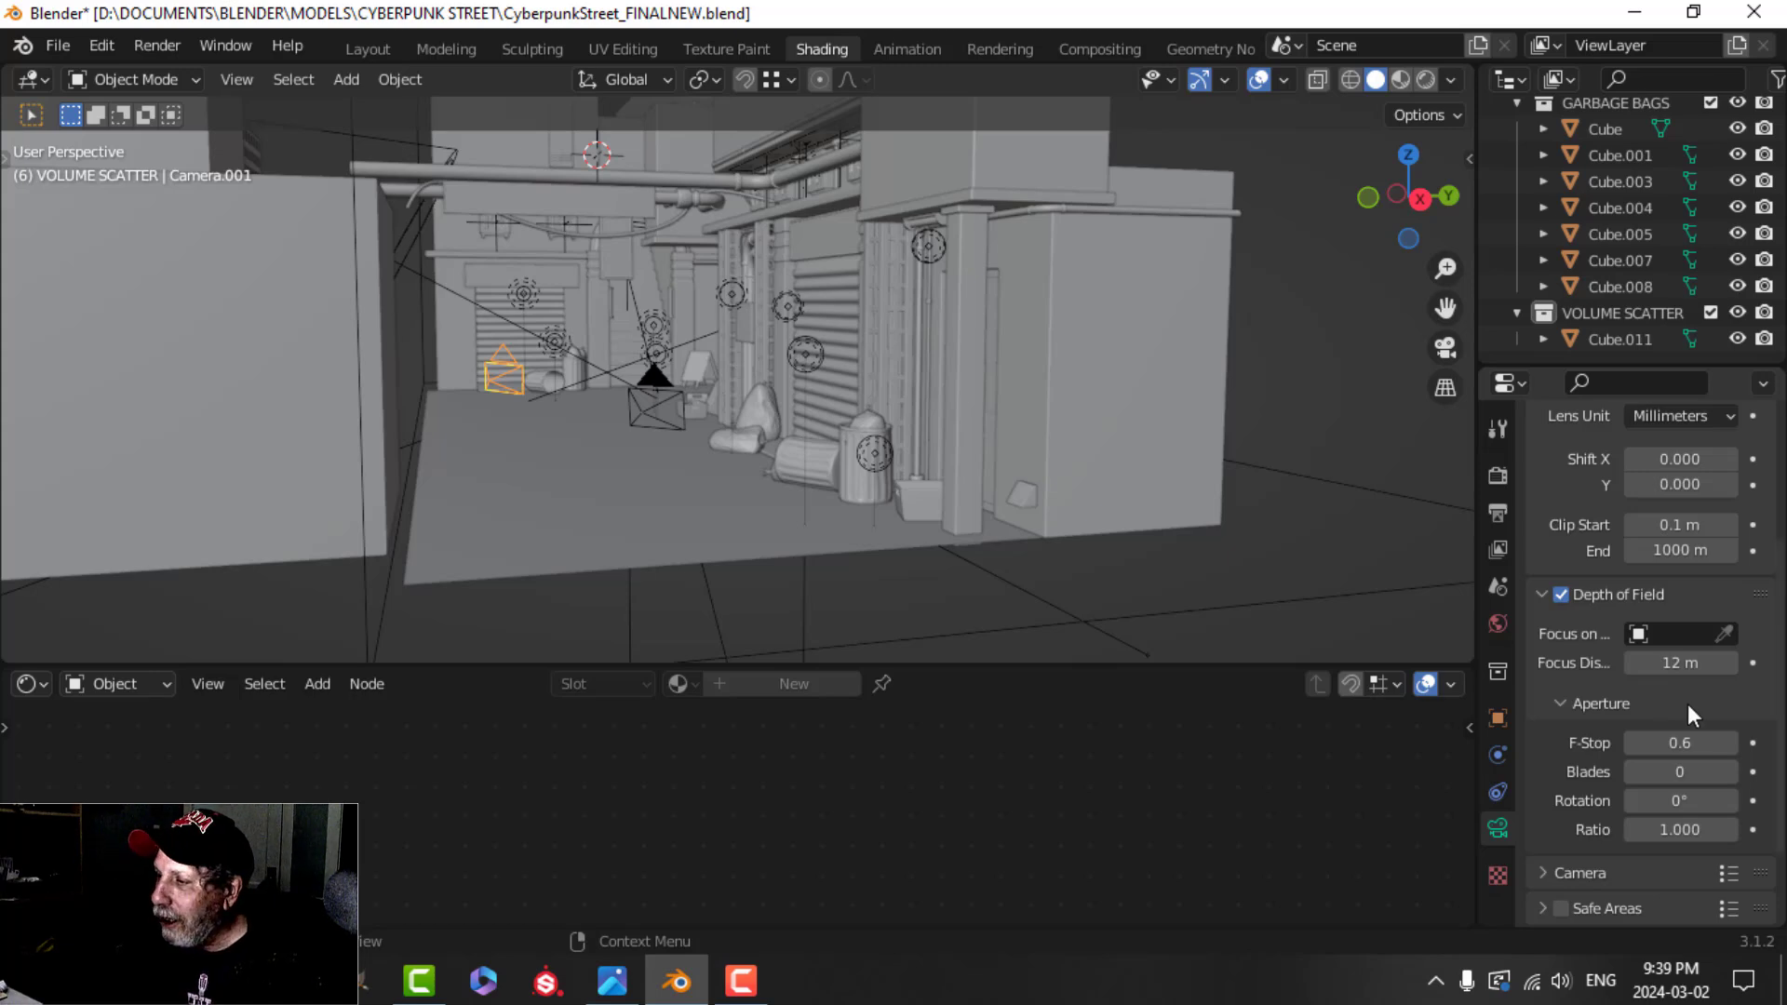
click(670, 398)
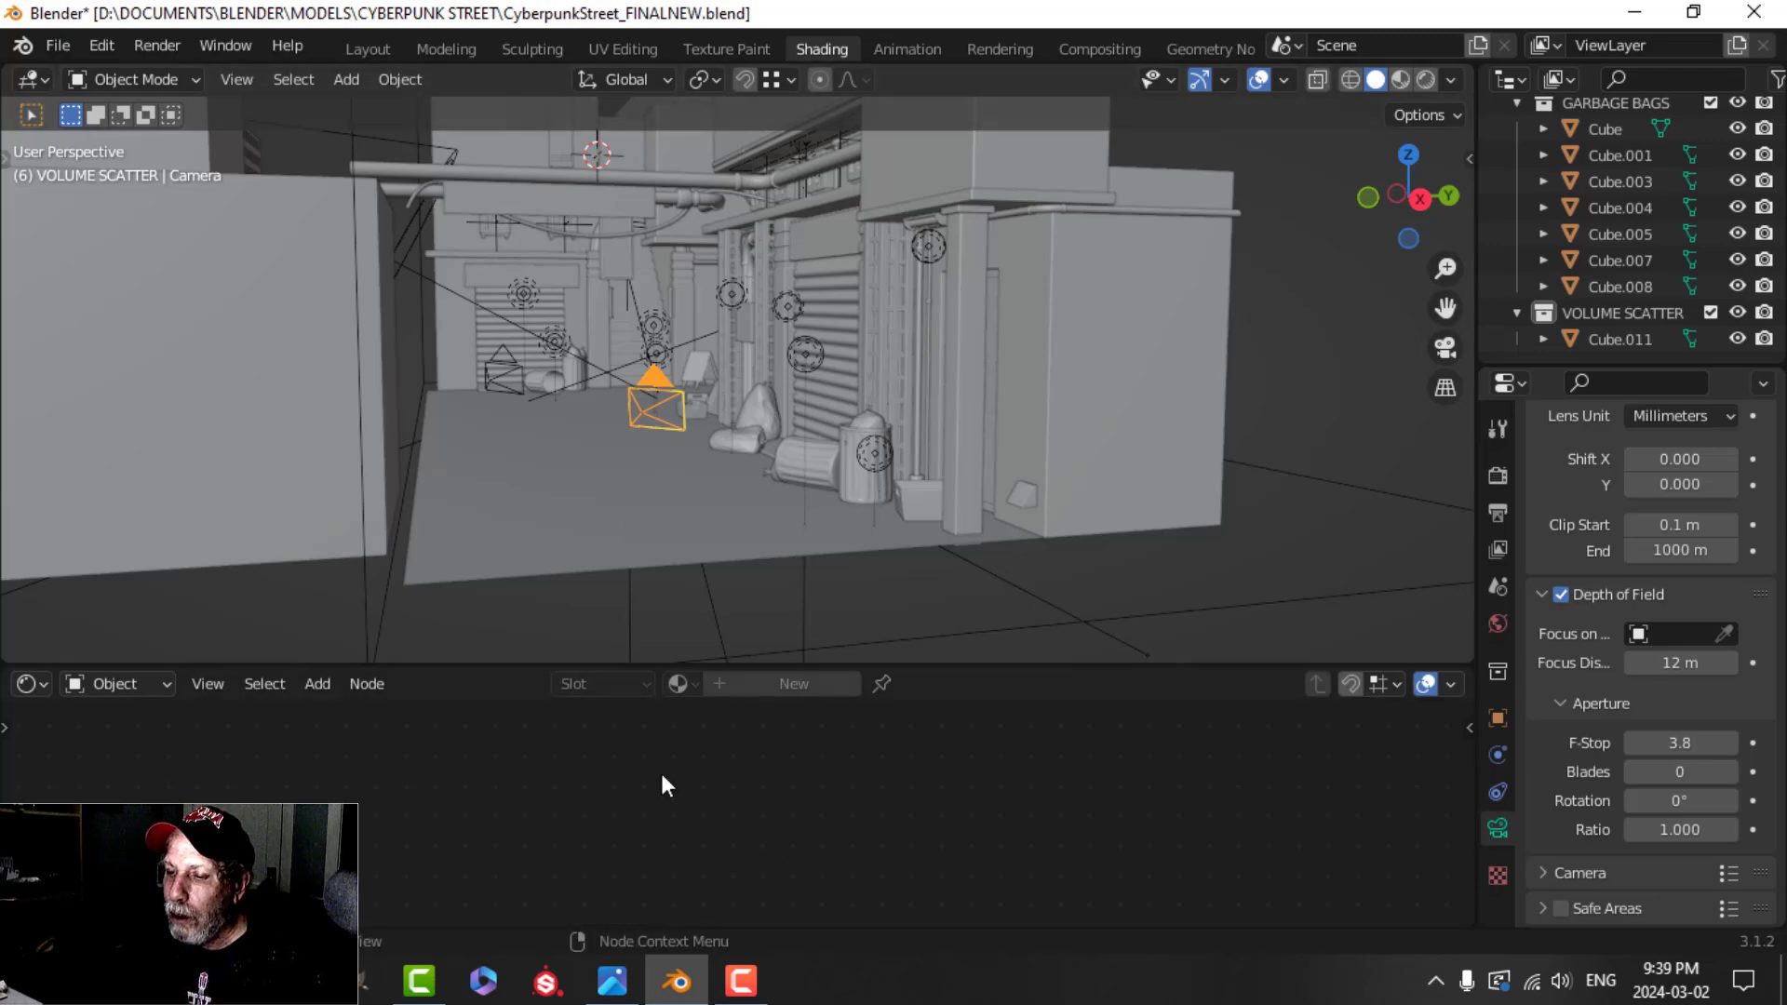
click(613, 980)
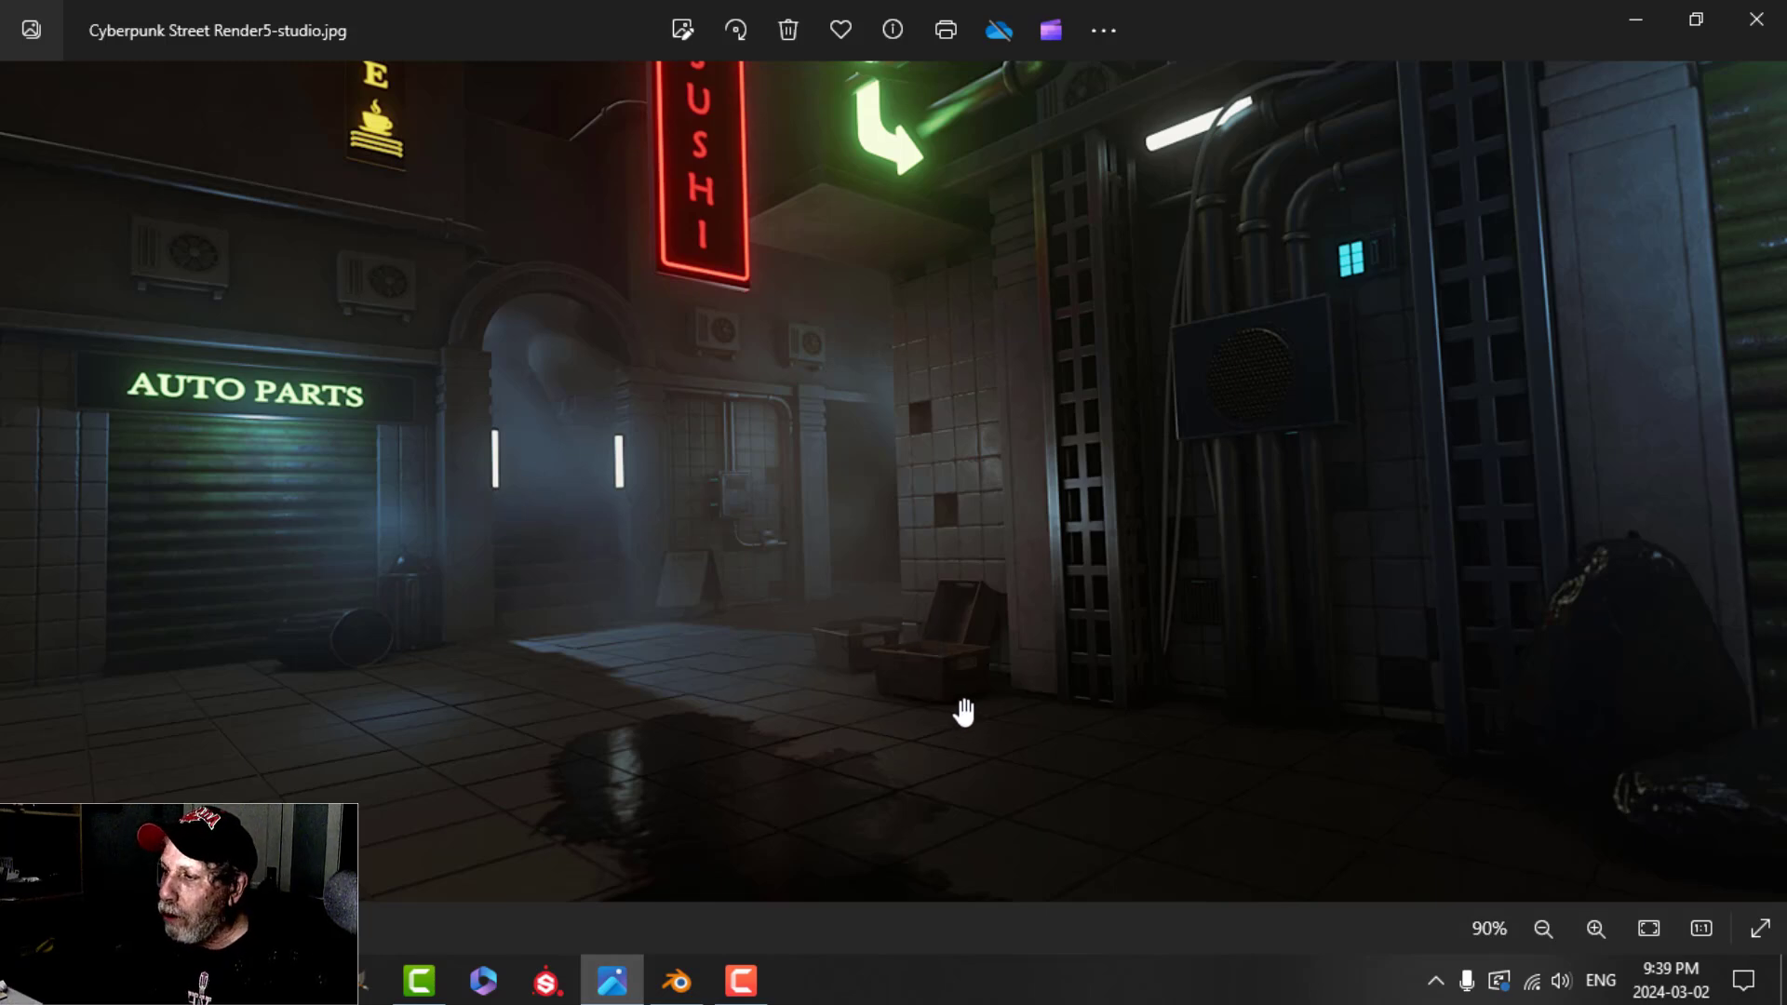
drag(963, 712, 943, 650)
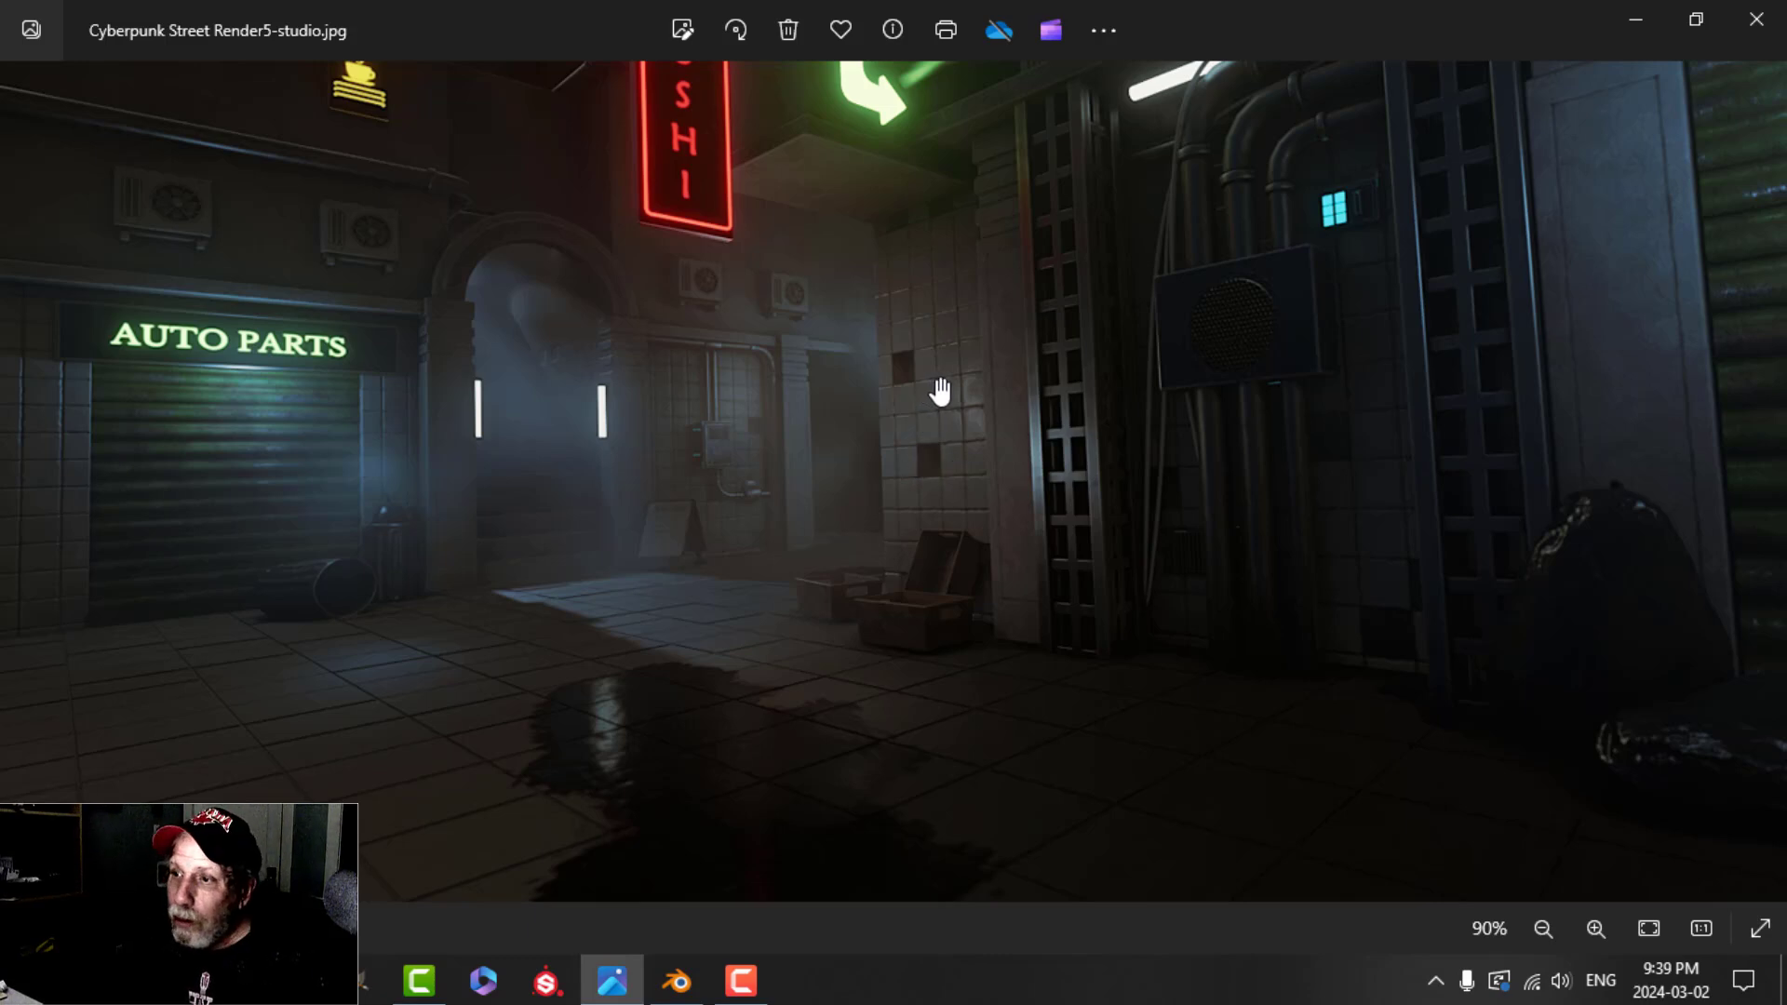
mouse_move(939, 391)
mouse_down()
mouse_move(956, 506)
mouse_move(957, 420)
mouse_up()
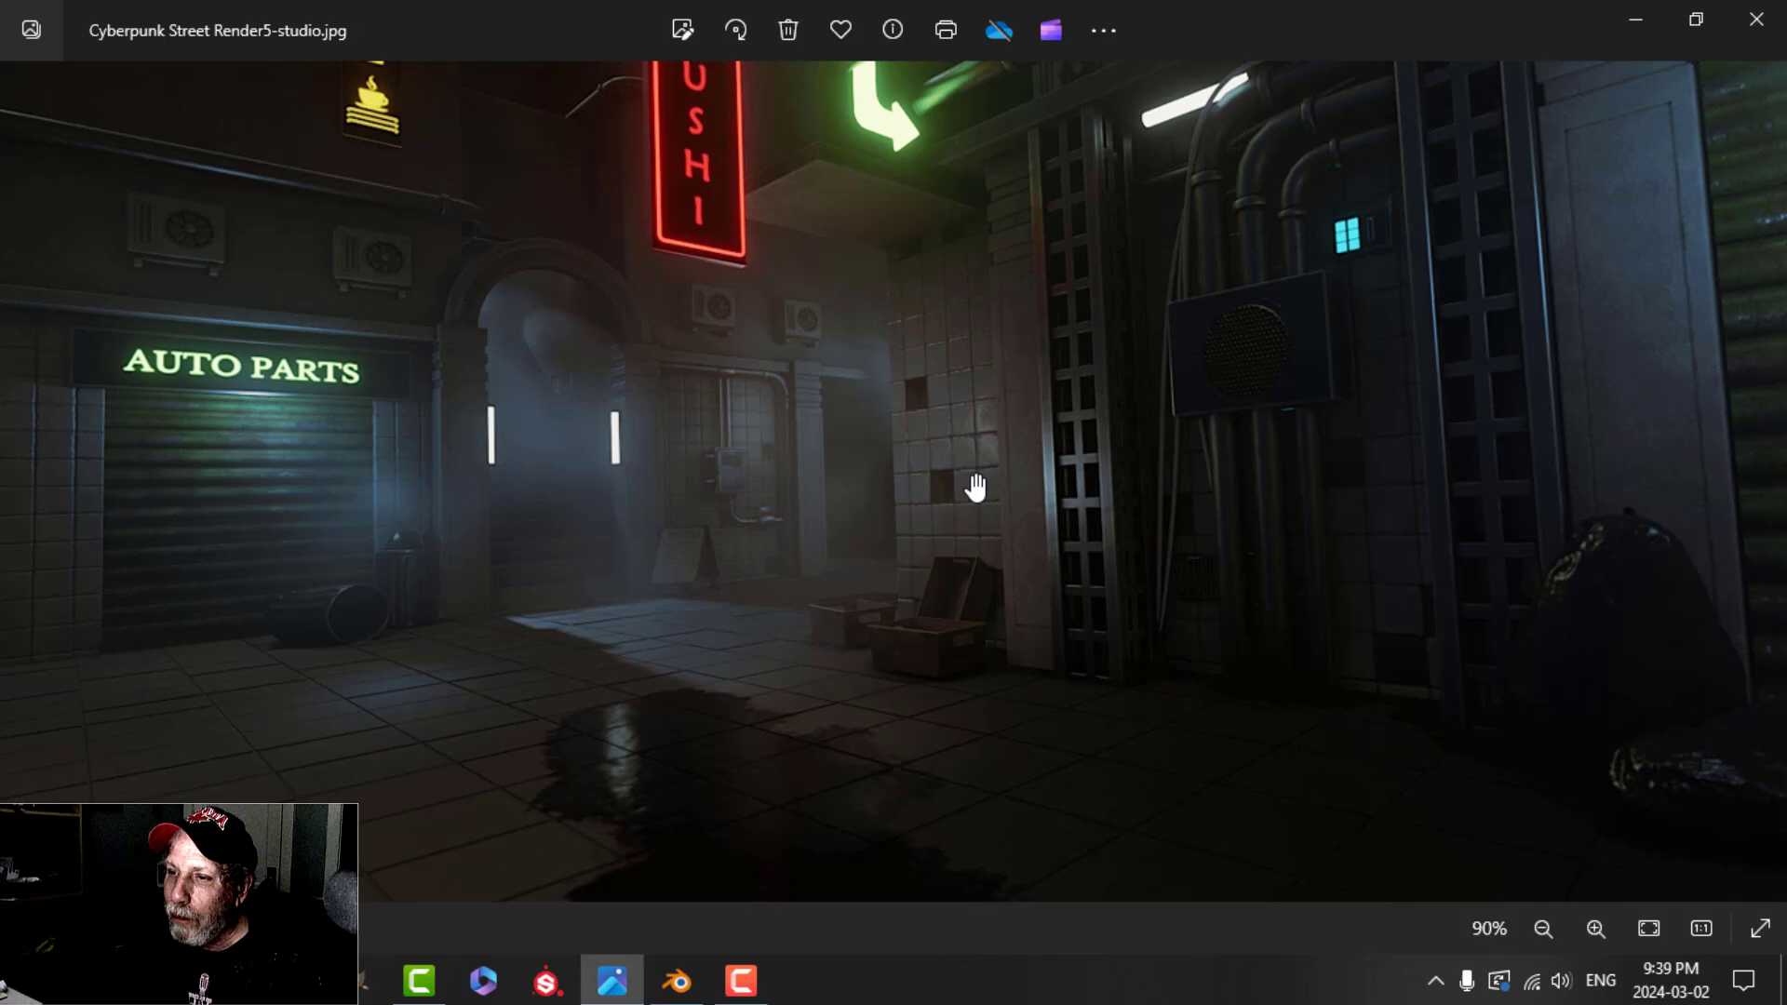
drag(975, 487, 973, 451)
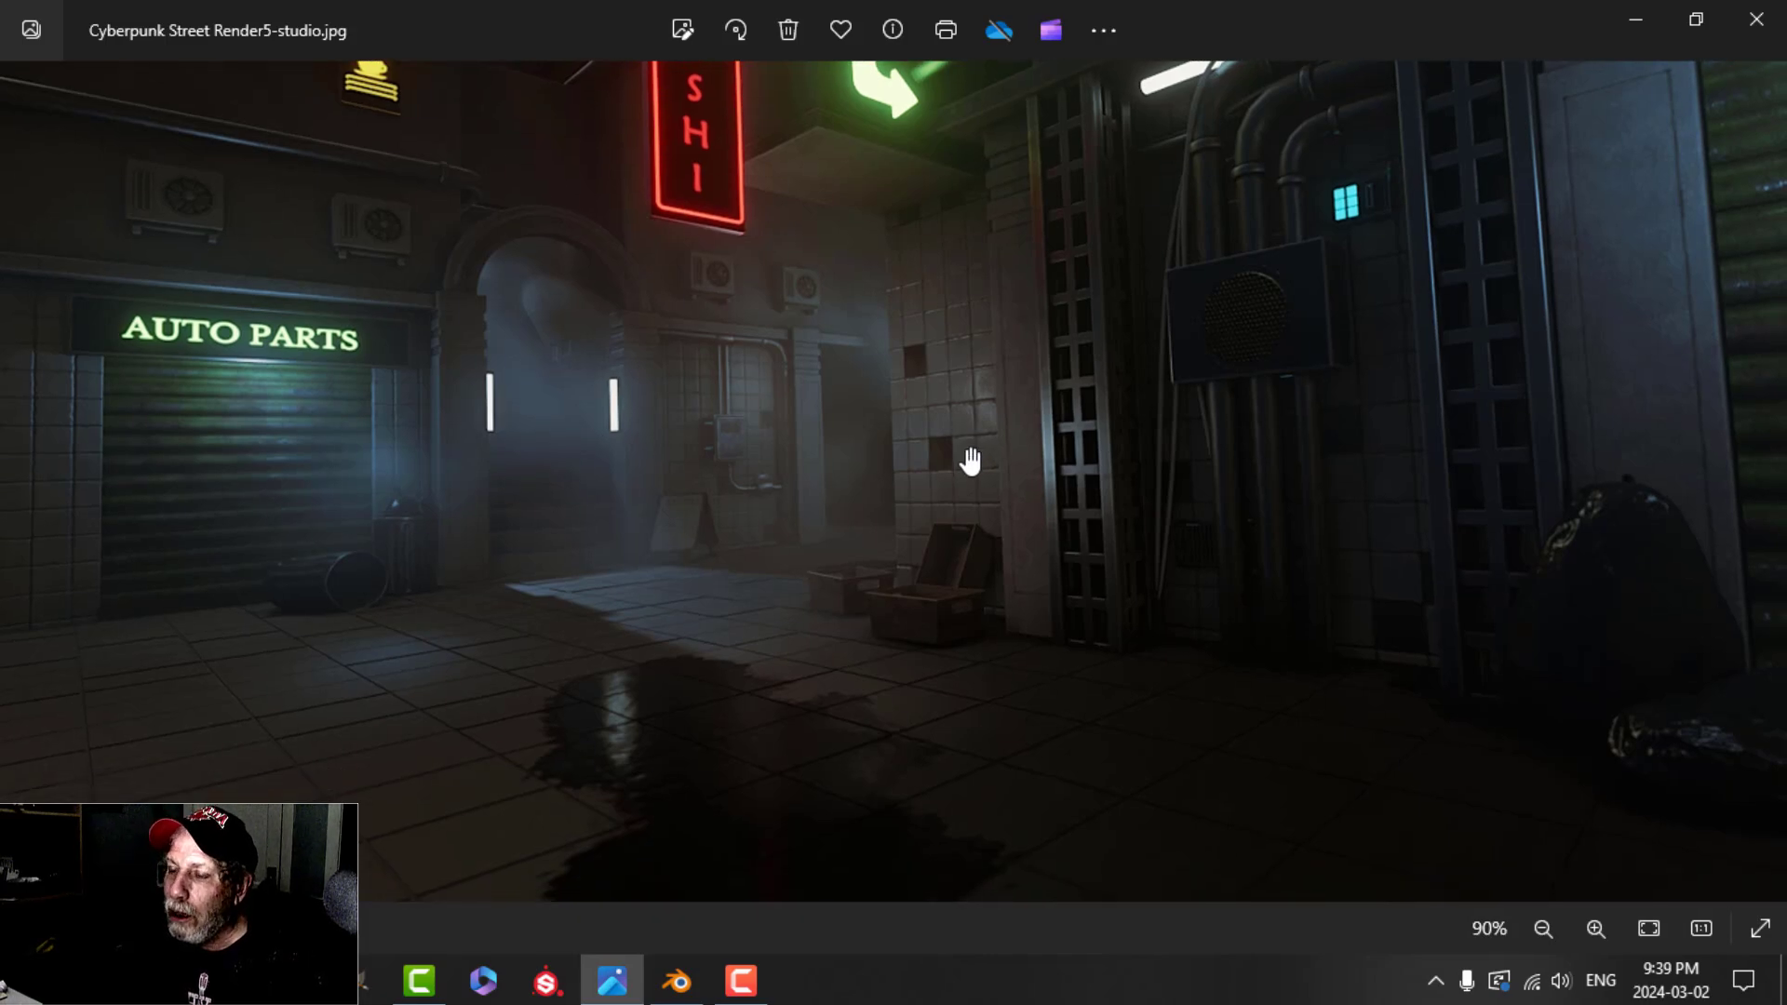
drag(968, 455, 969, 425)
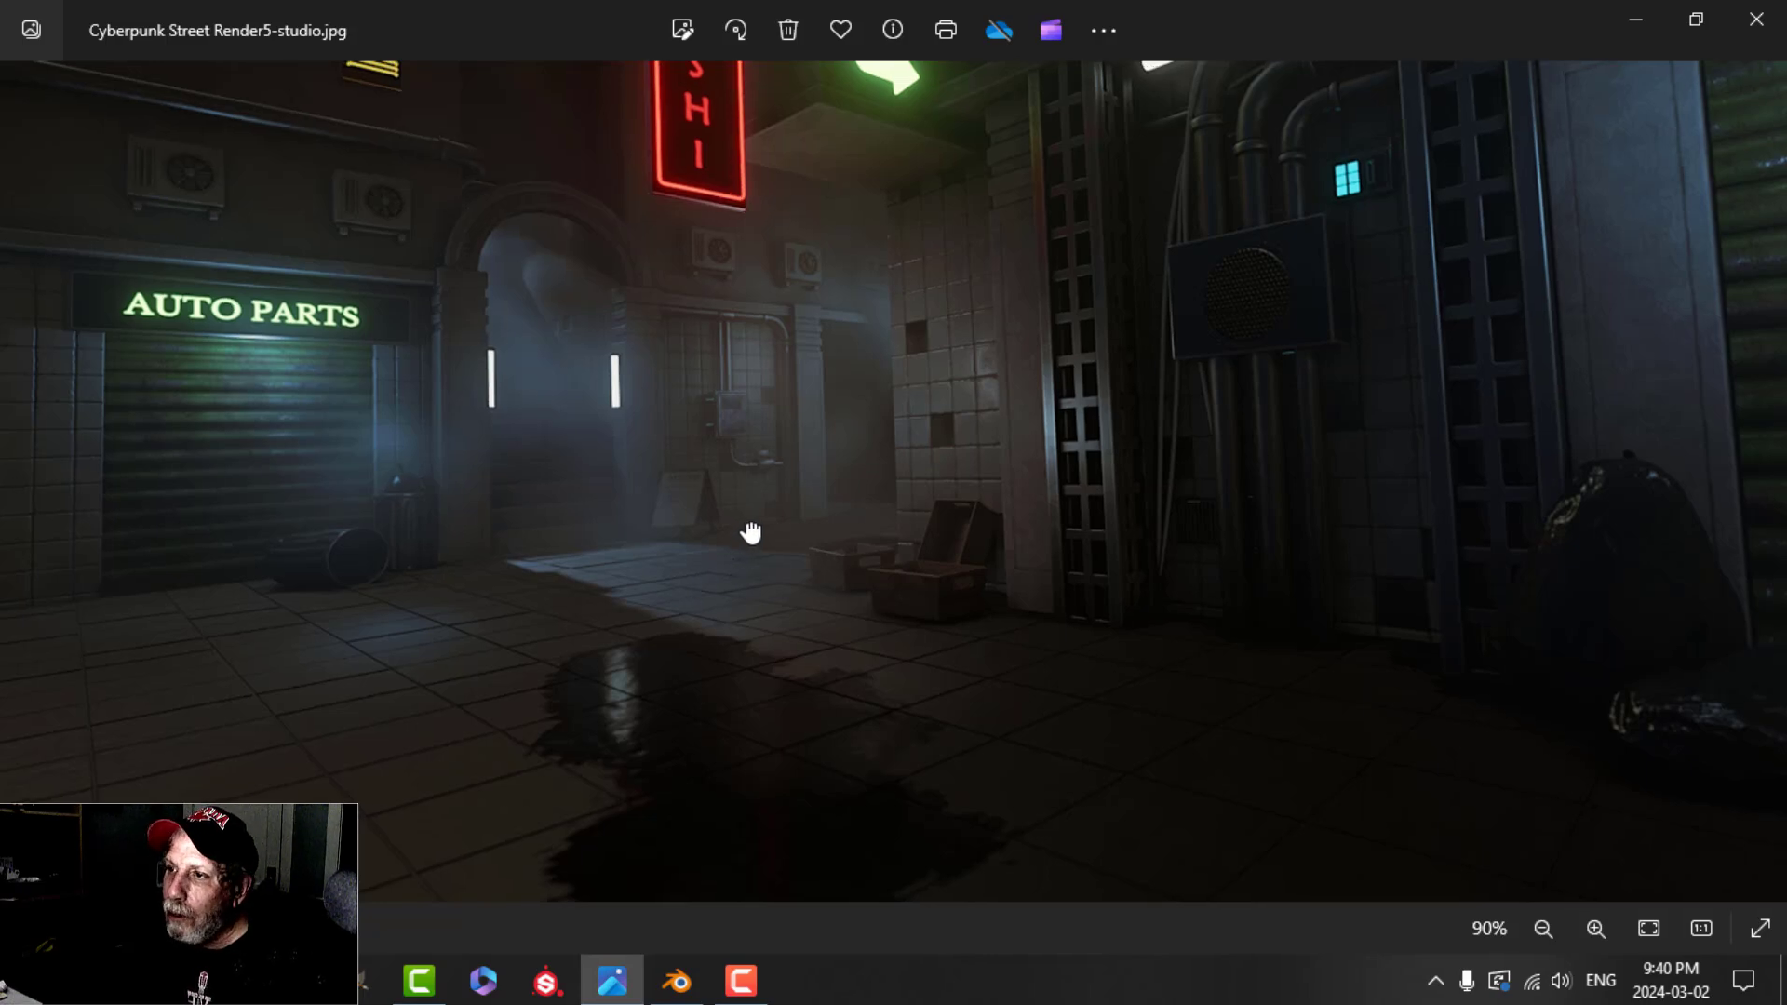
drag(747, 528, 749, 540)
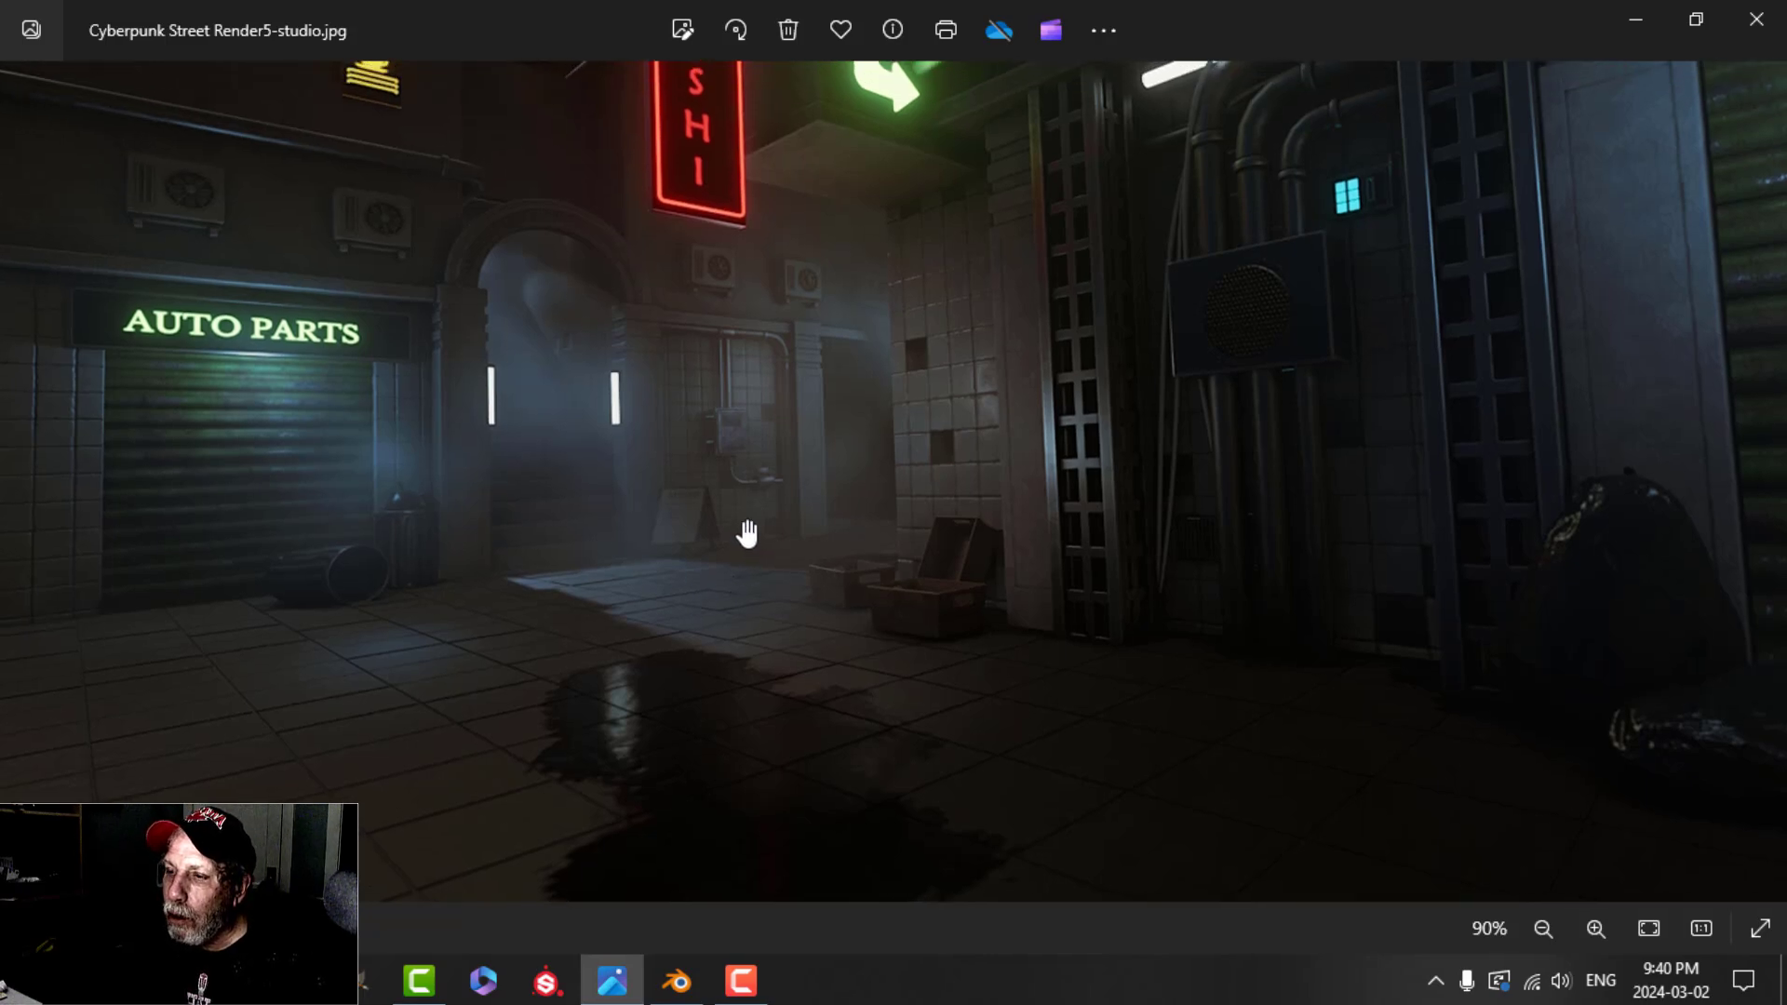